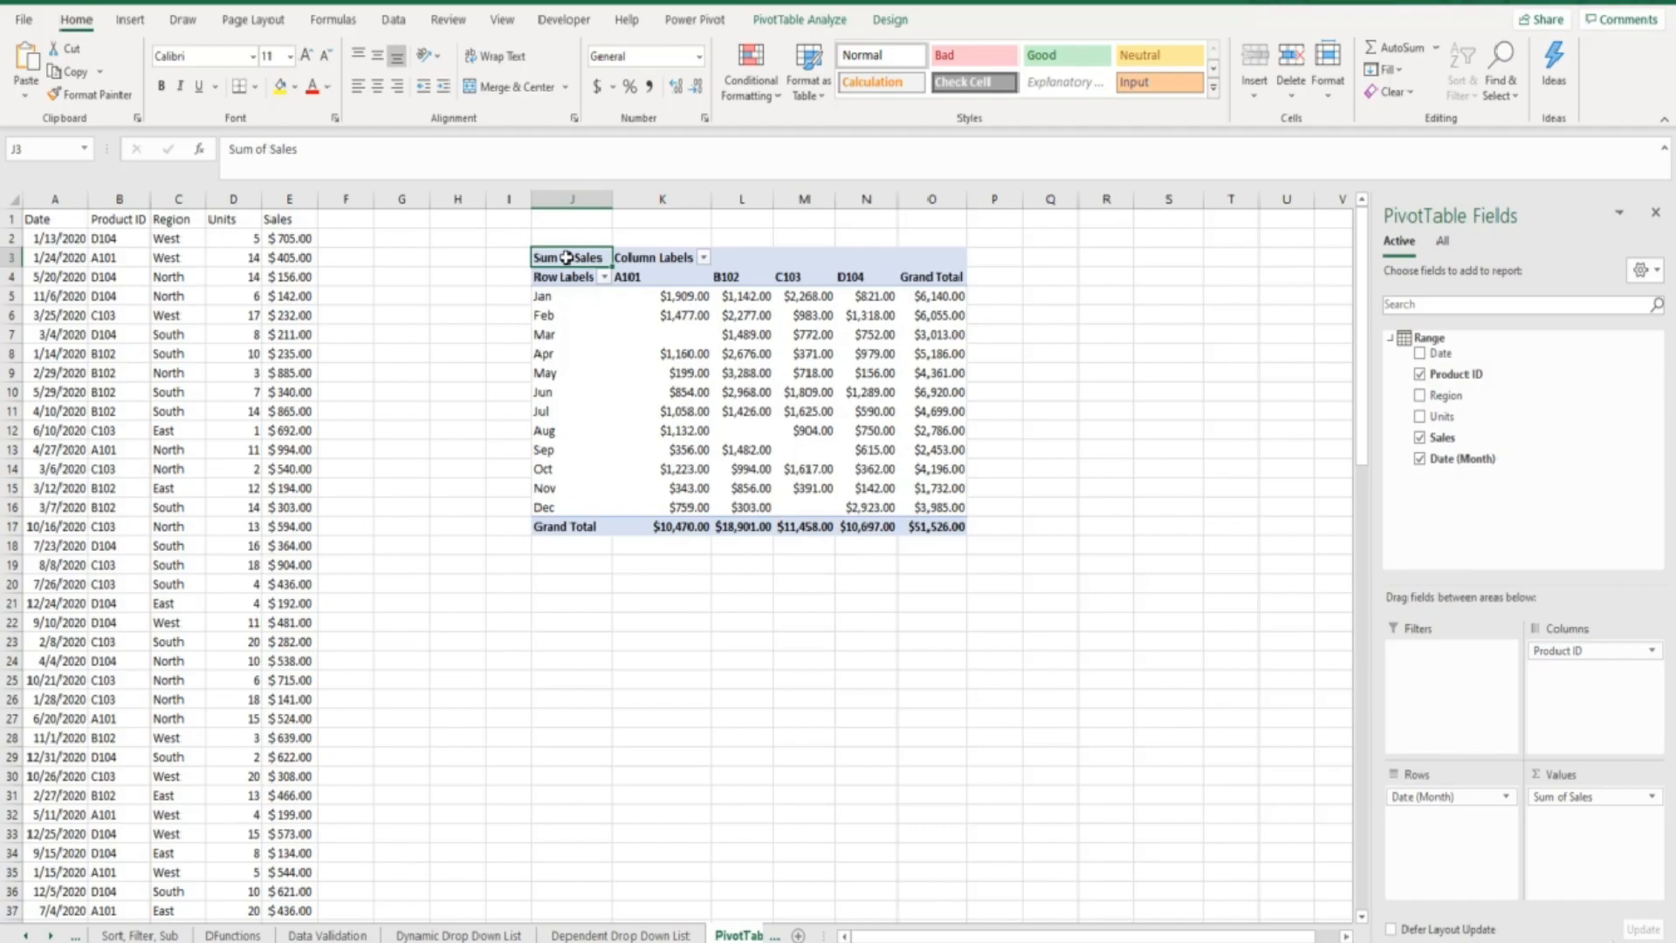
Step: Insert a Clustered Column PivotChart from the sales PivotTable and place it just below the table
{"action": "left_click", "coordinate": [789, 21]}
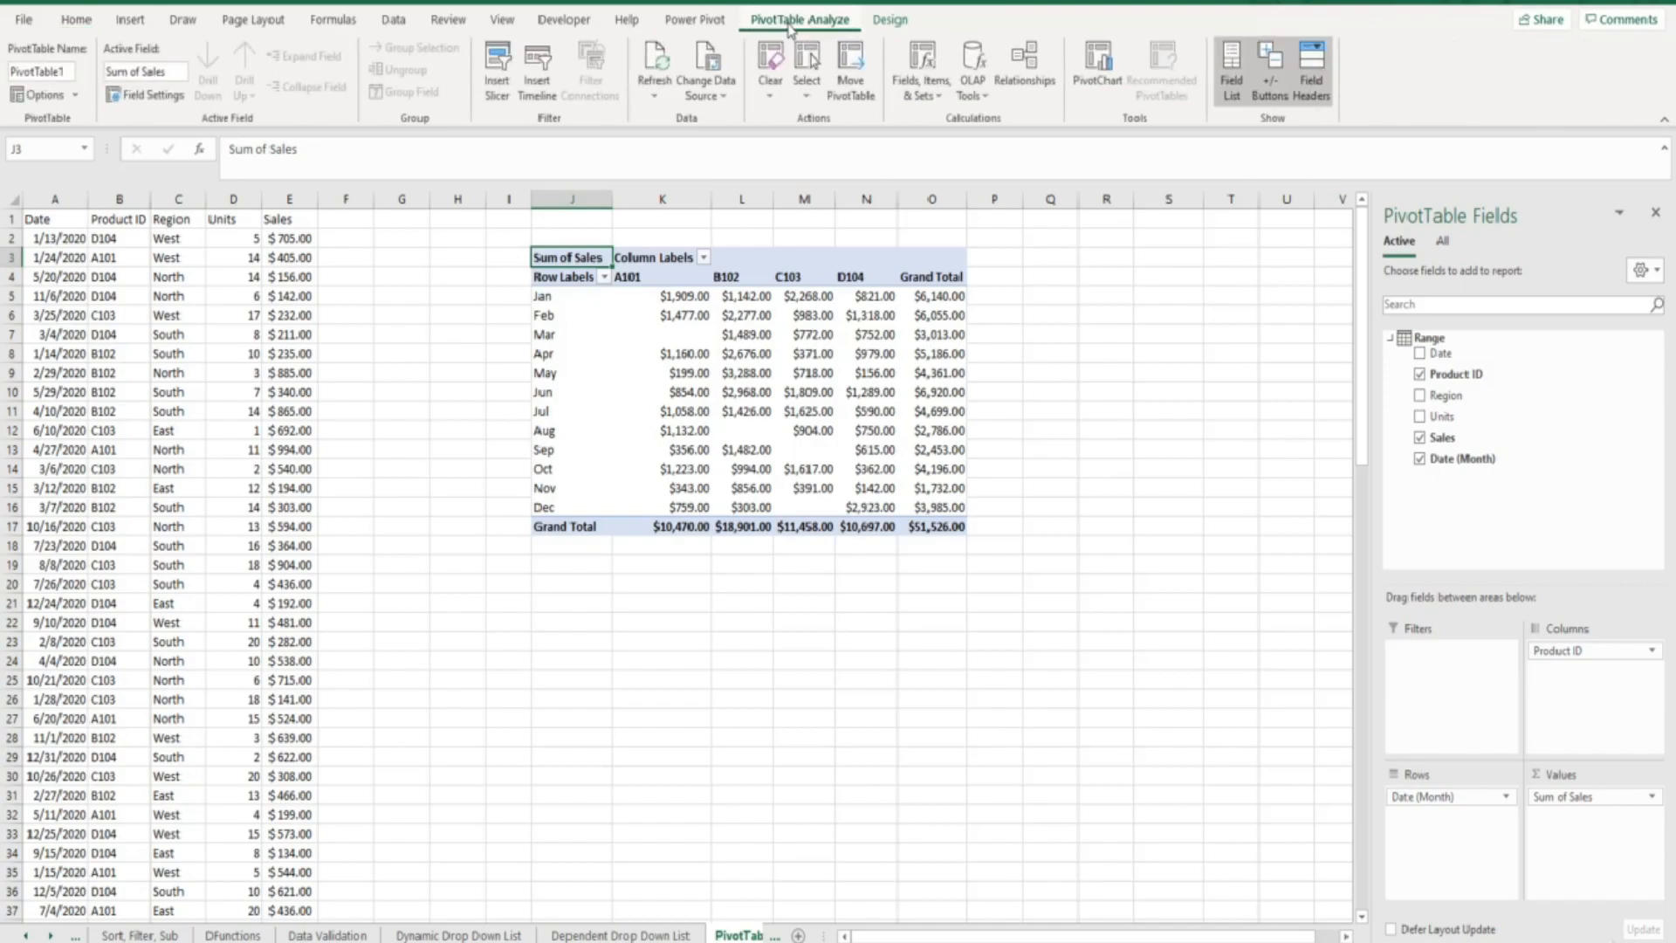
{"action": "left_click", "coordinate": [1083, 70]}
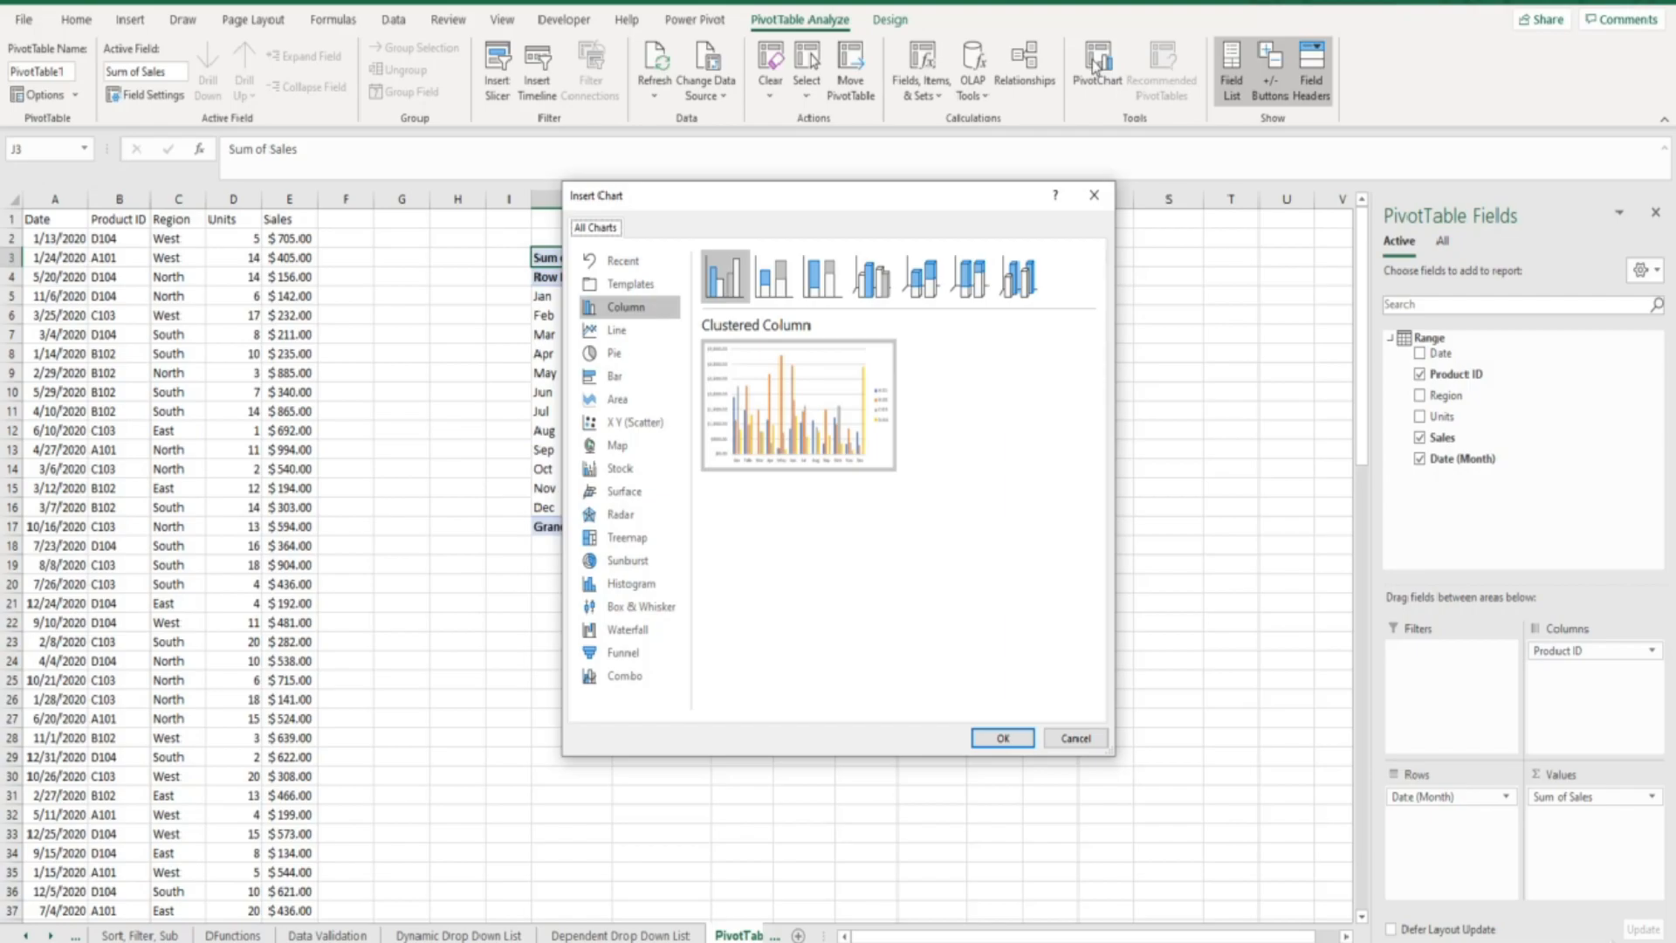
{"action": "left_click", "coordinate": [1005, 737]}
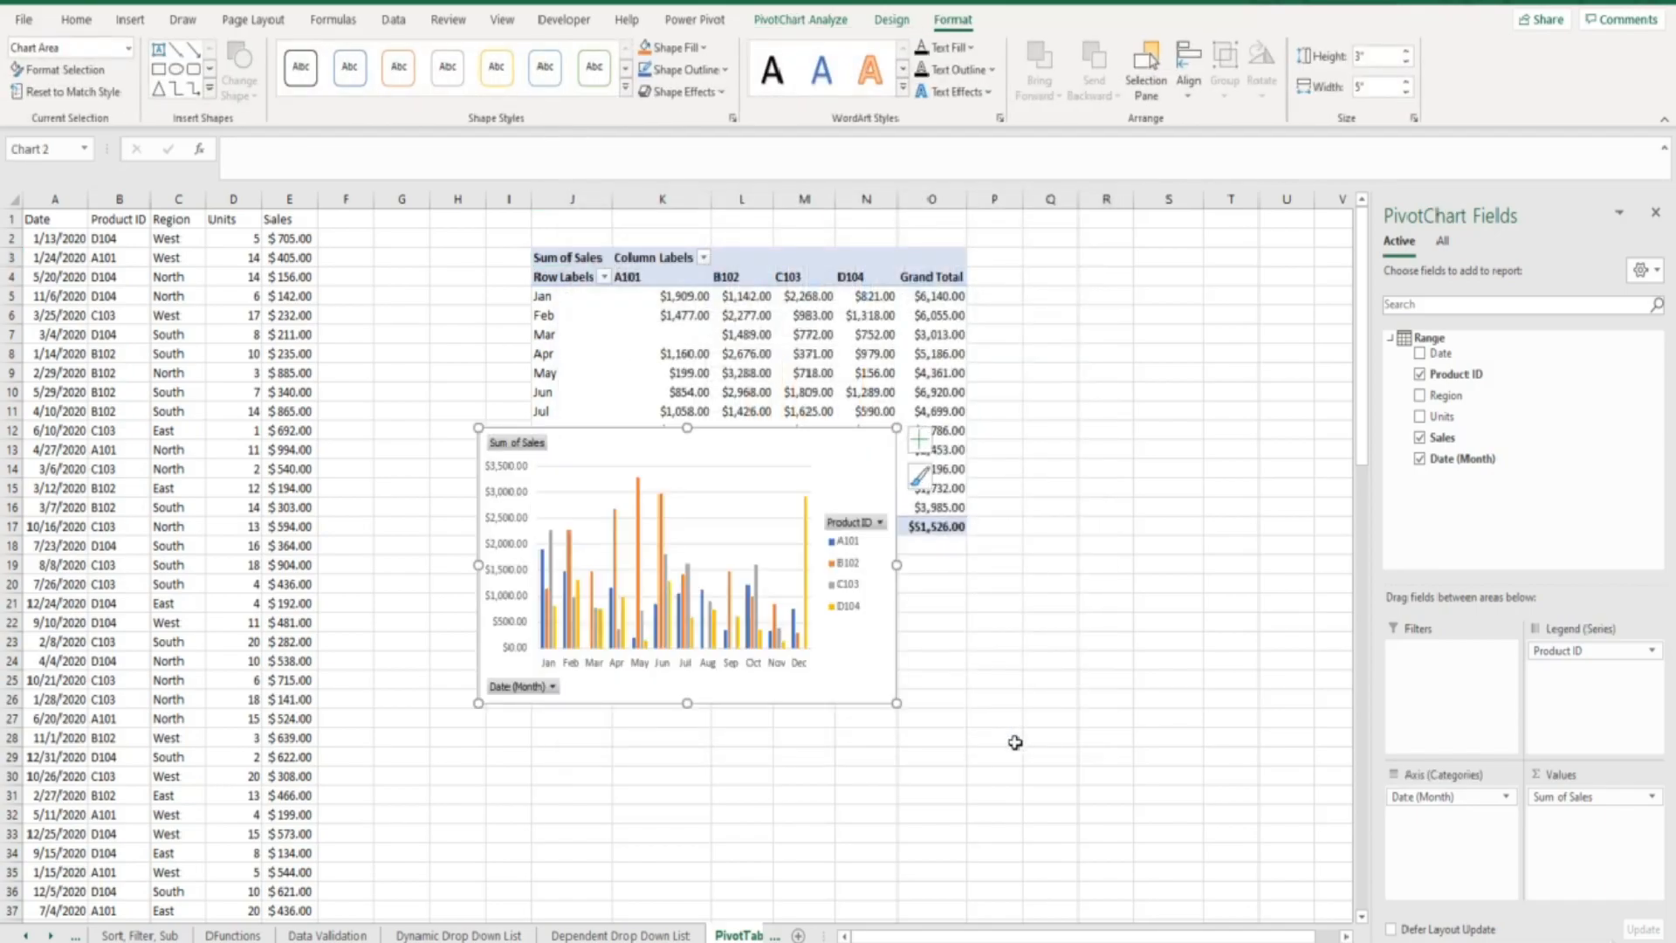
{"action": "left_click_drag", "start_coordinate": [775, 450], "coordinate": [826, 584]}
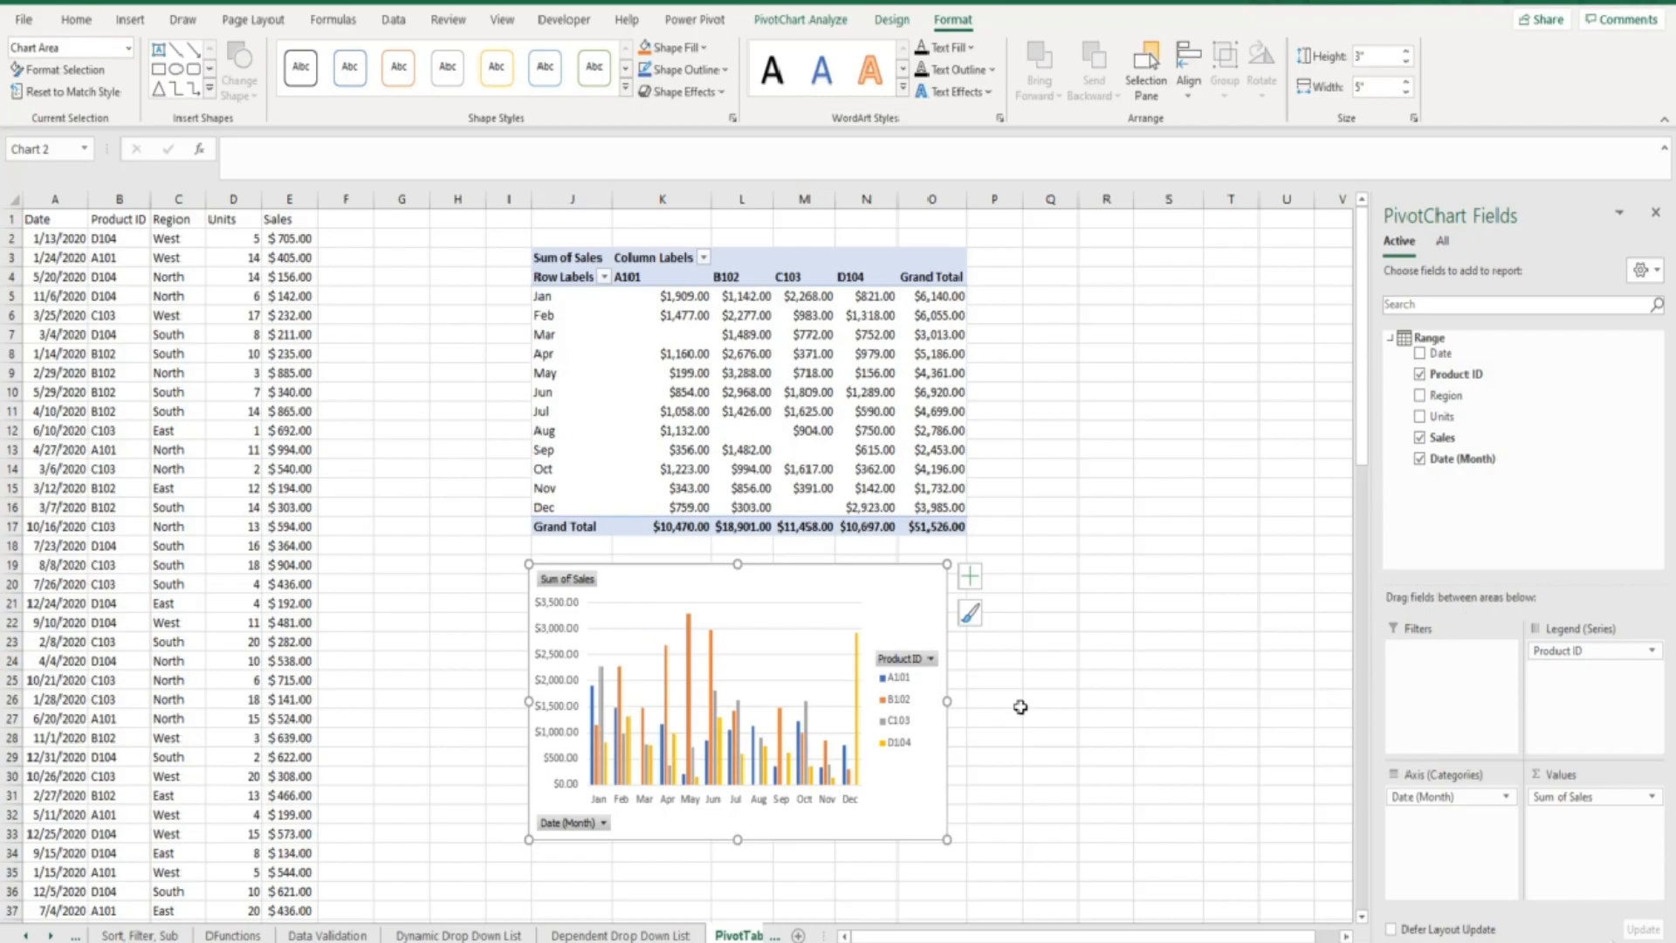
{"action": "left_click", "coordinate": [930, 660]}
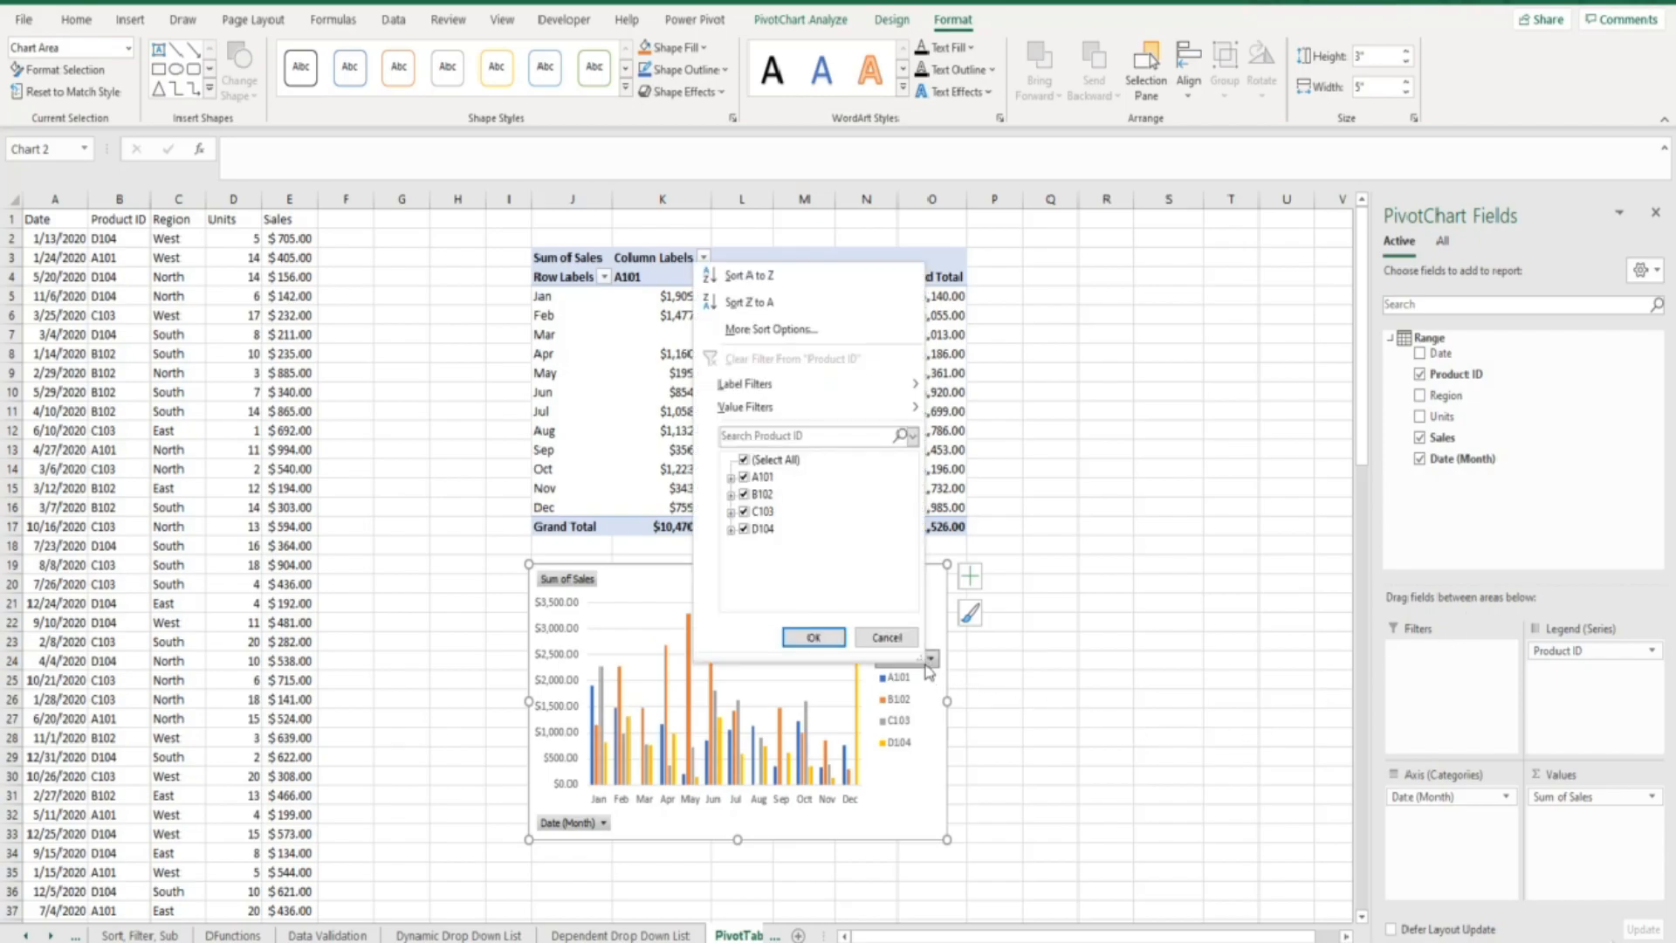
{"action": "left_click", "coordinate": [887, 638]}
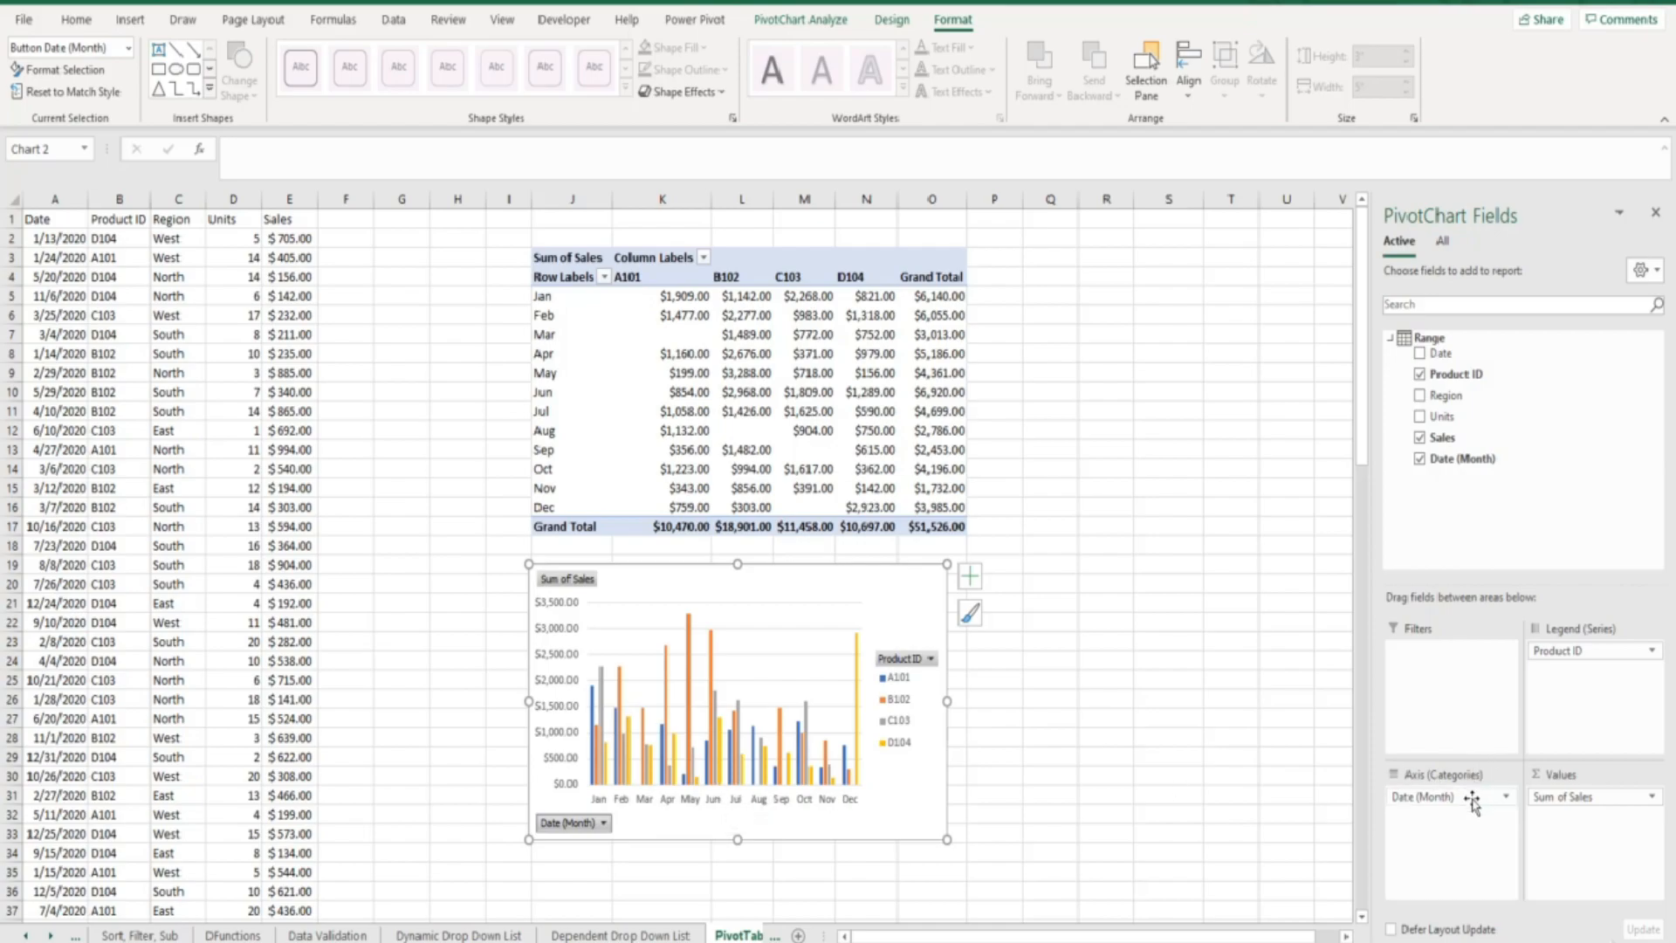
Step: Rearrange the PivotChart to show Product ID on the axis and Region as the legend, without Date (Month)
{"action": "left_click_drag", "start_coordinate": [1472, 801], "coordinate": [1465, 504]}
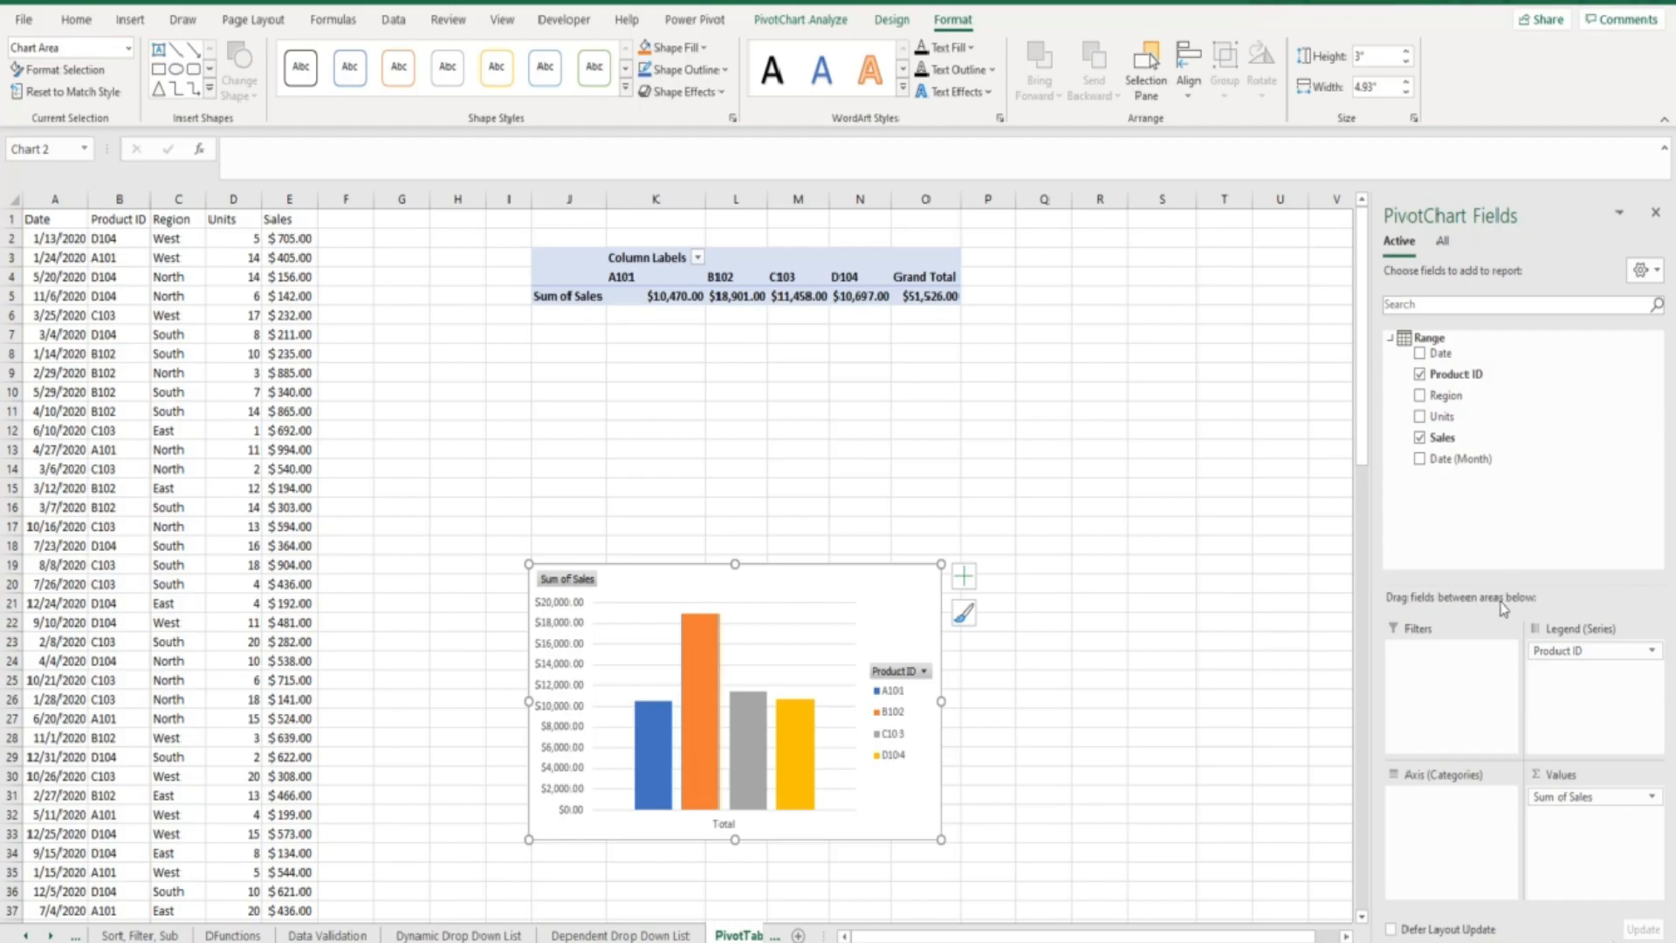
{"action": "left_click_drag", "start_coordinate": [1548, 661], "coordinate": [1425, 809]}
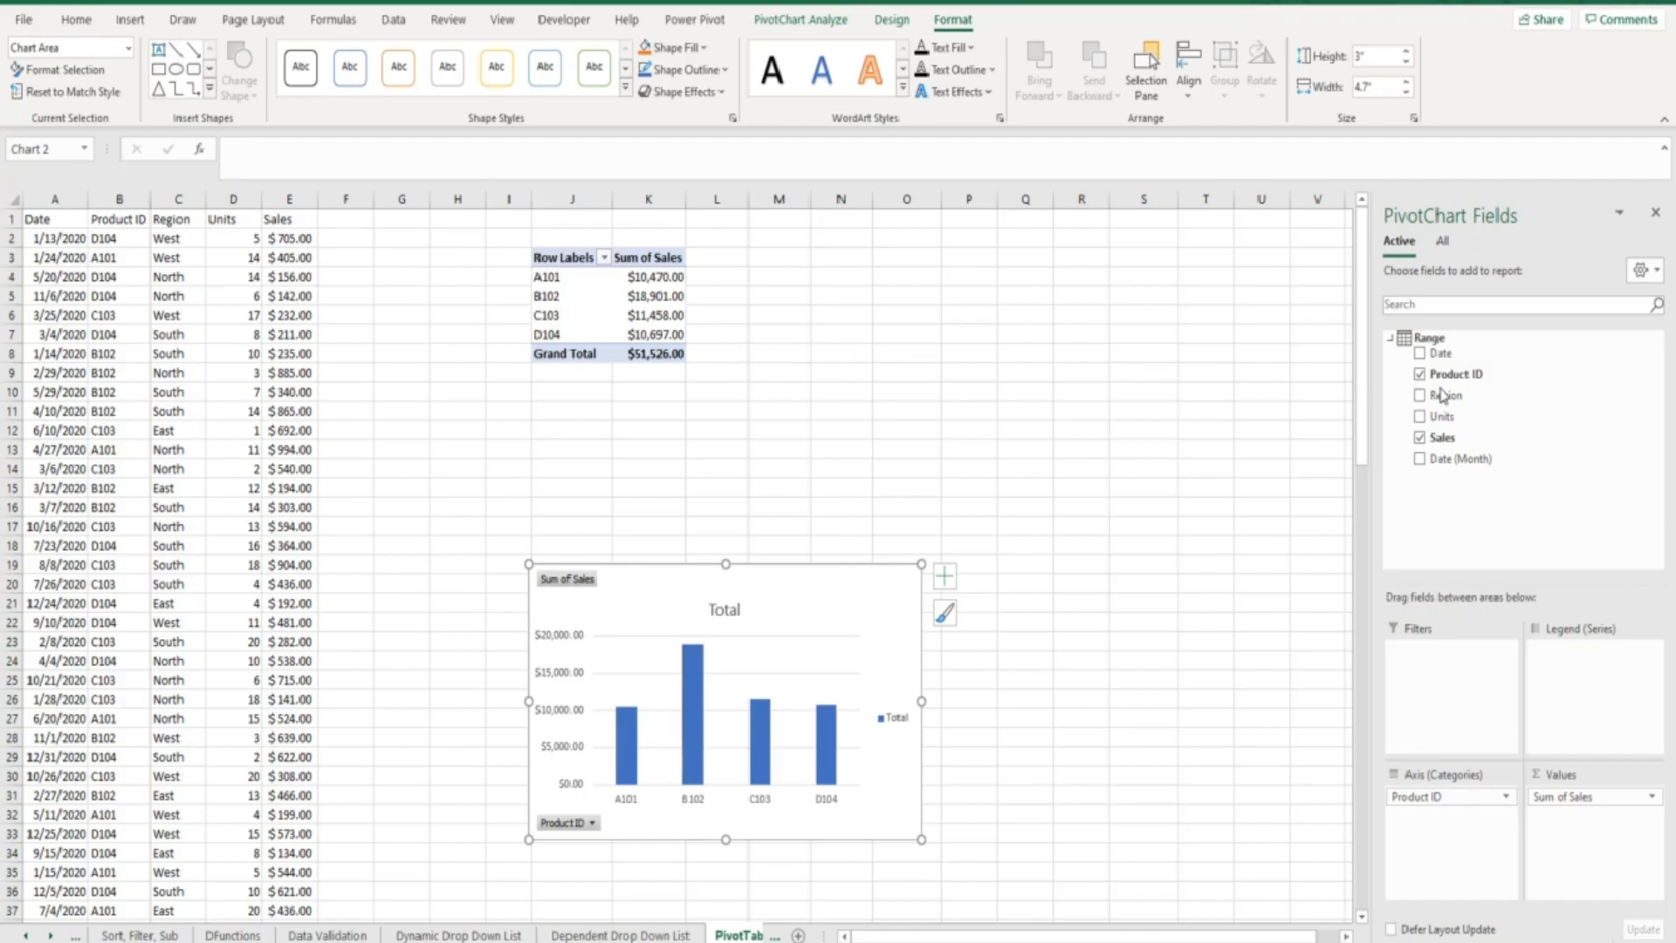
{"action": "left_click_drag", "start_coordinate": [1442, 400], "coordinate": [1564, 664]}
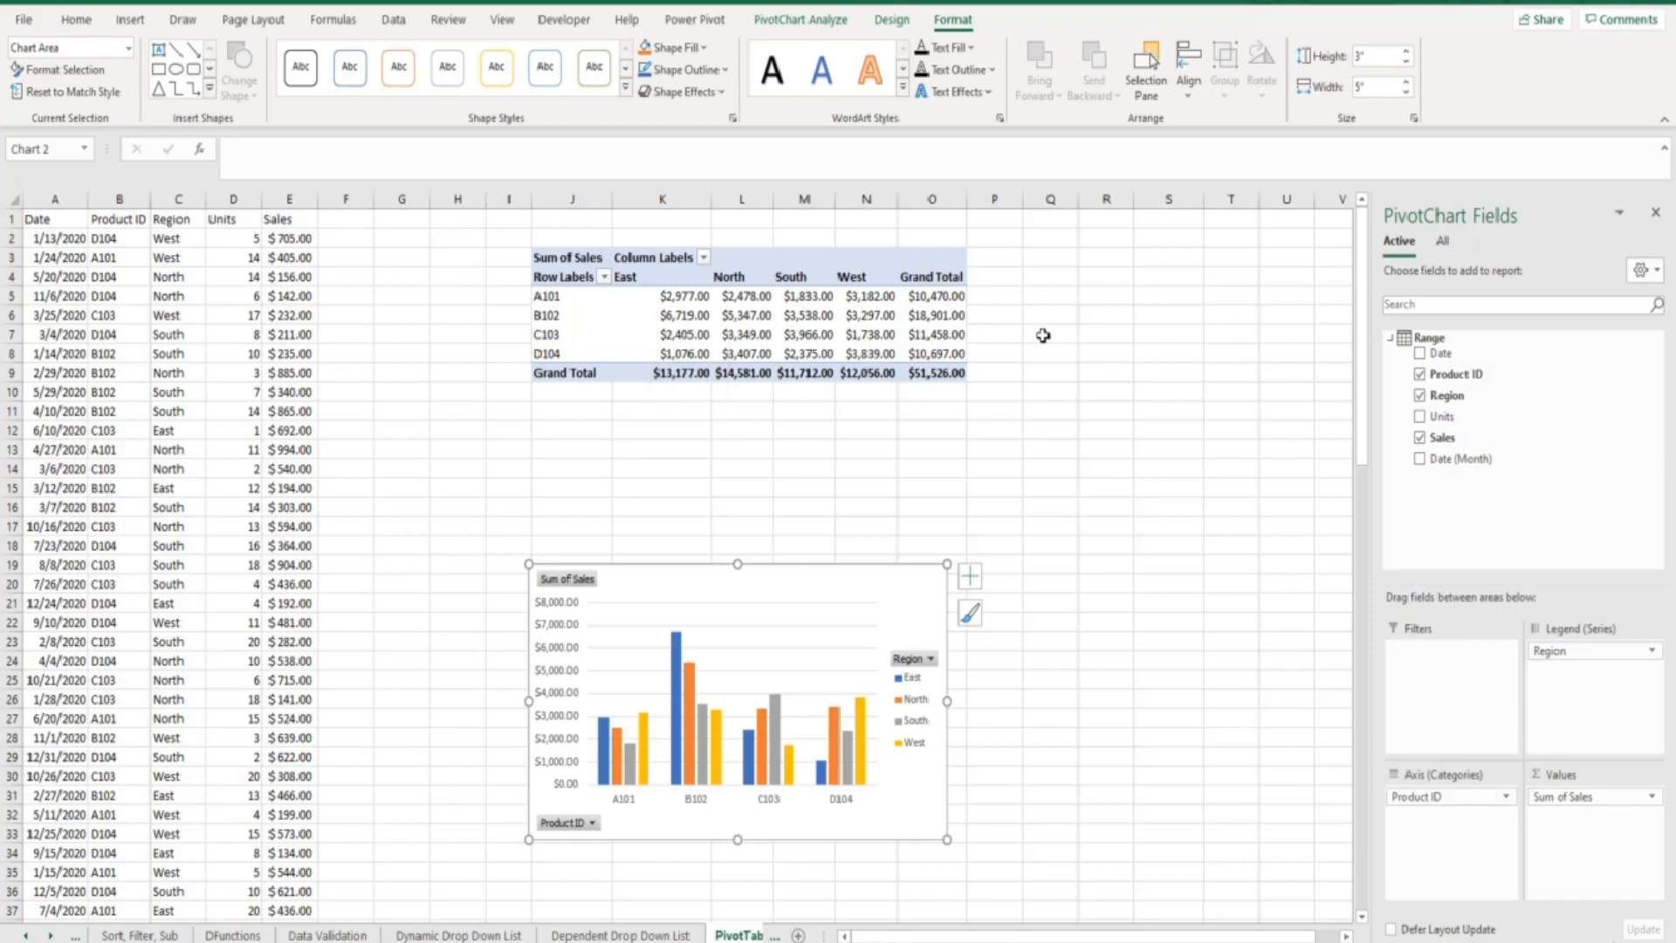
Step: Restore the chart layout with Date (Month) on the axis and Product ID as the legend, removing Region
{"action": "left_click", "coordinate": [1420, 397]}
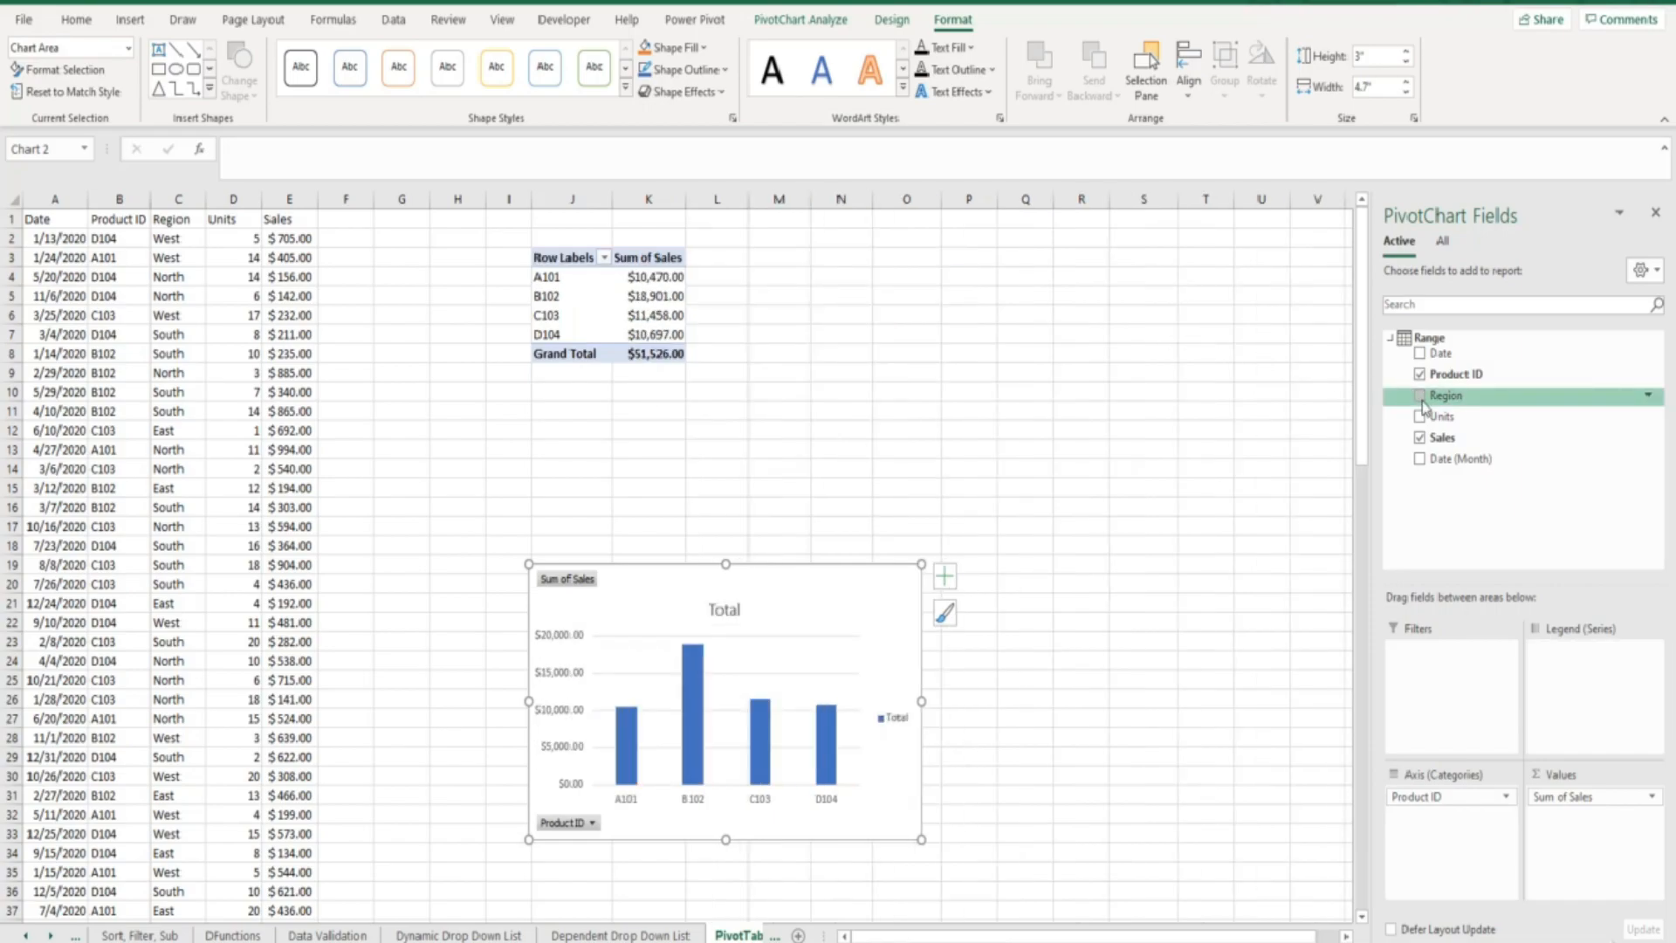
{"action": "left_click", "coordinate": [1420, 459]}
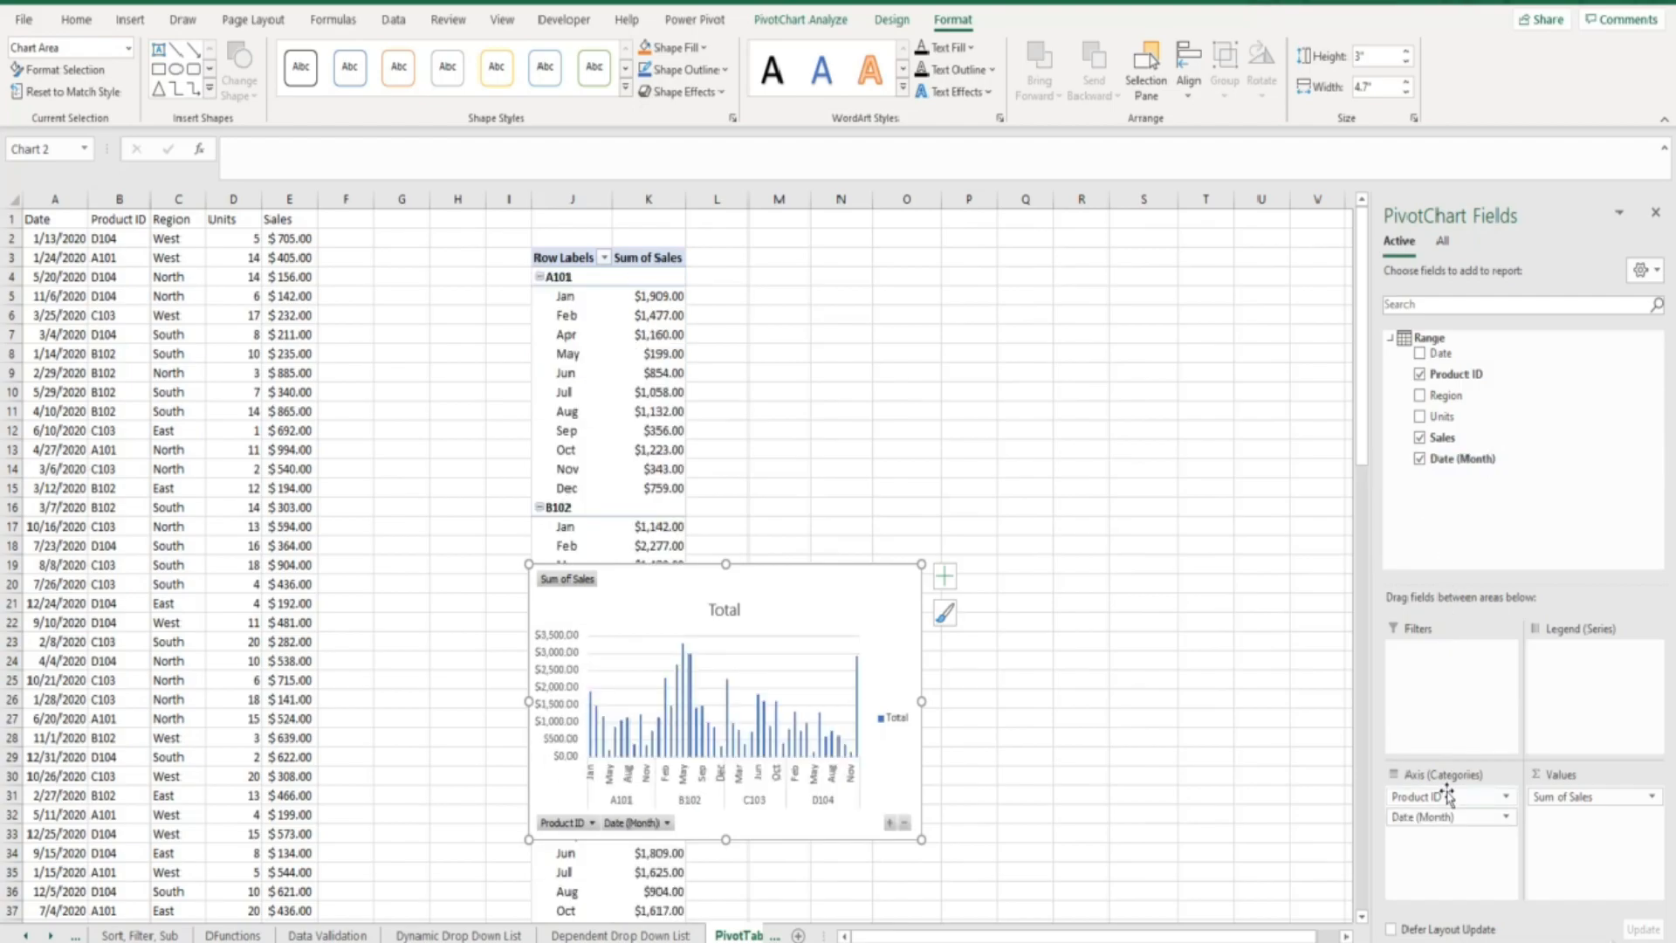
{"action": "left_click_drag", "start_coordinate": [1447, 796], "coordinate": [1587, 655]}
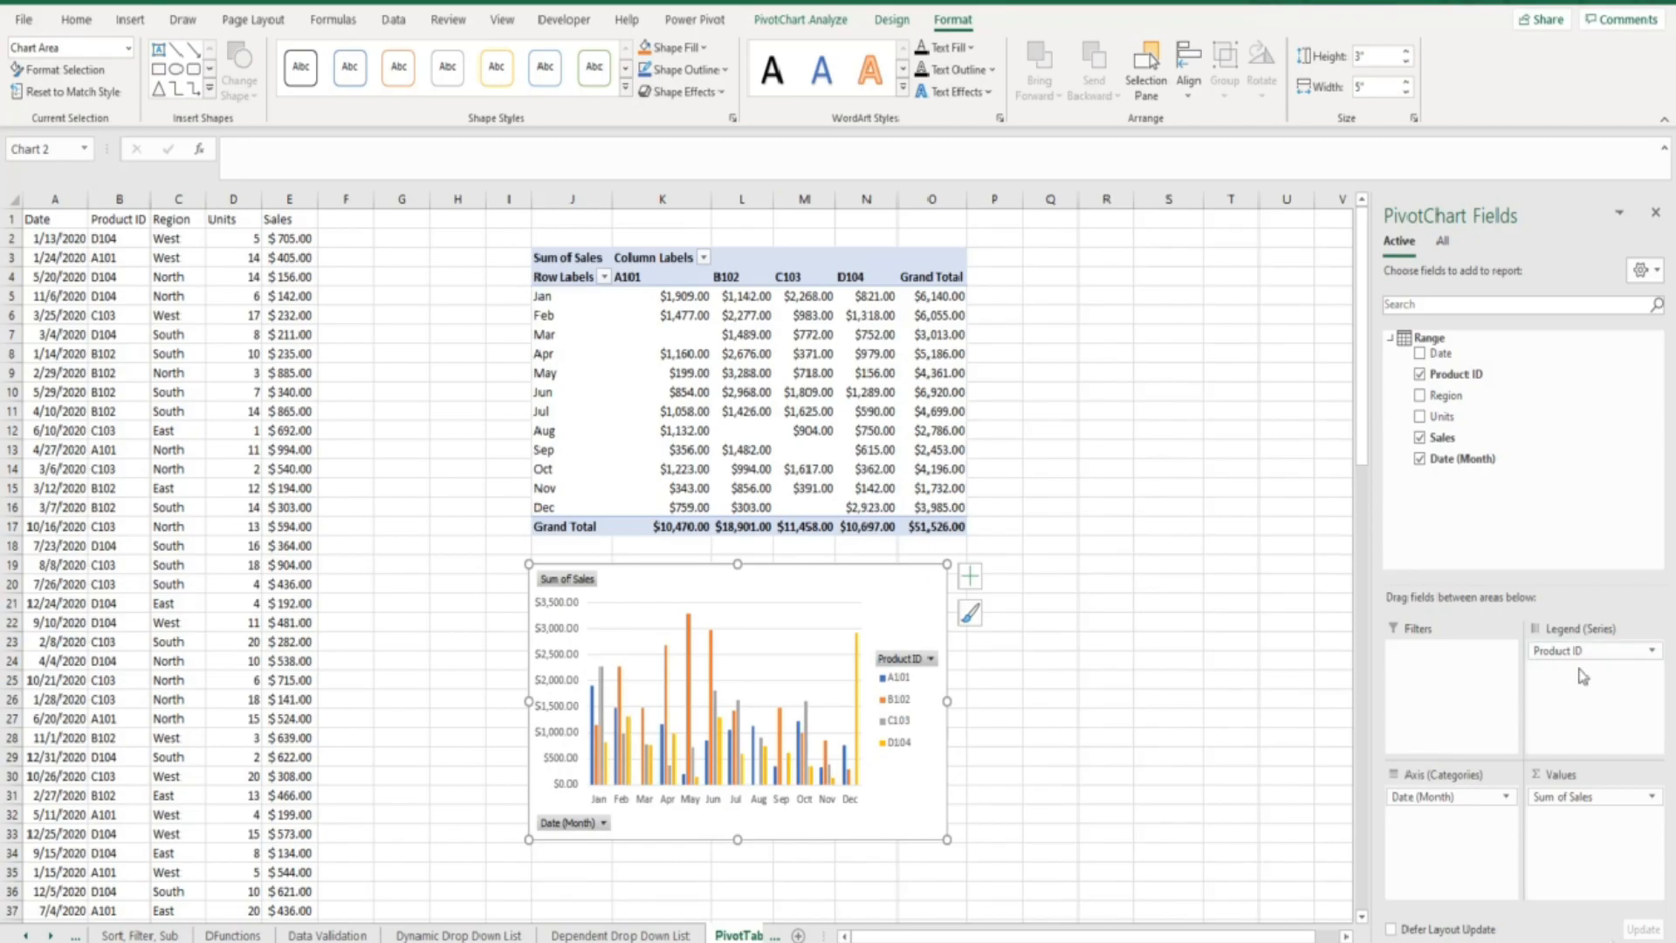
Step: Regroup the PivotTable's date row labels by Quarters only instead of Months
{"action": "left_click", "coordinate": [549, 375]}
{"action": "left_click", "coordinate": [563, 353]}
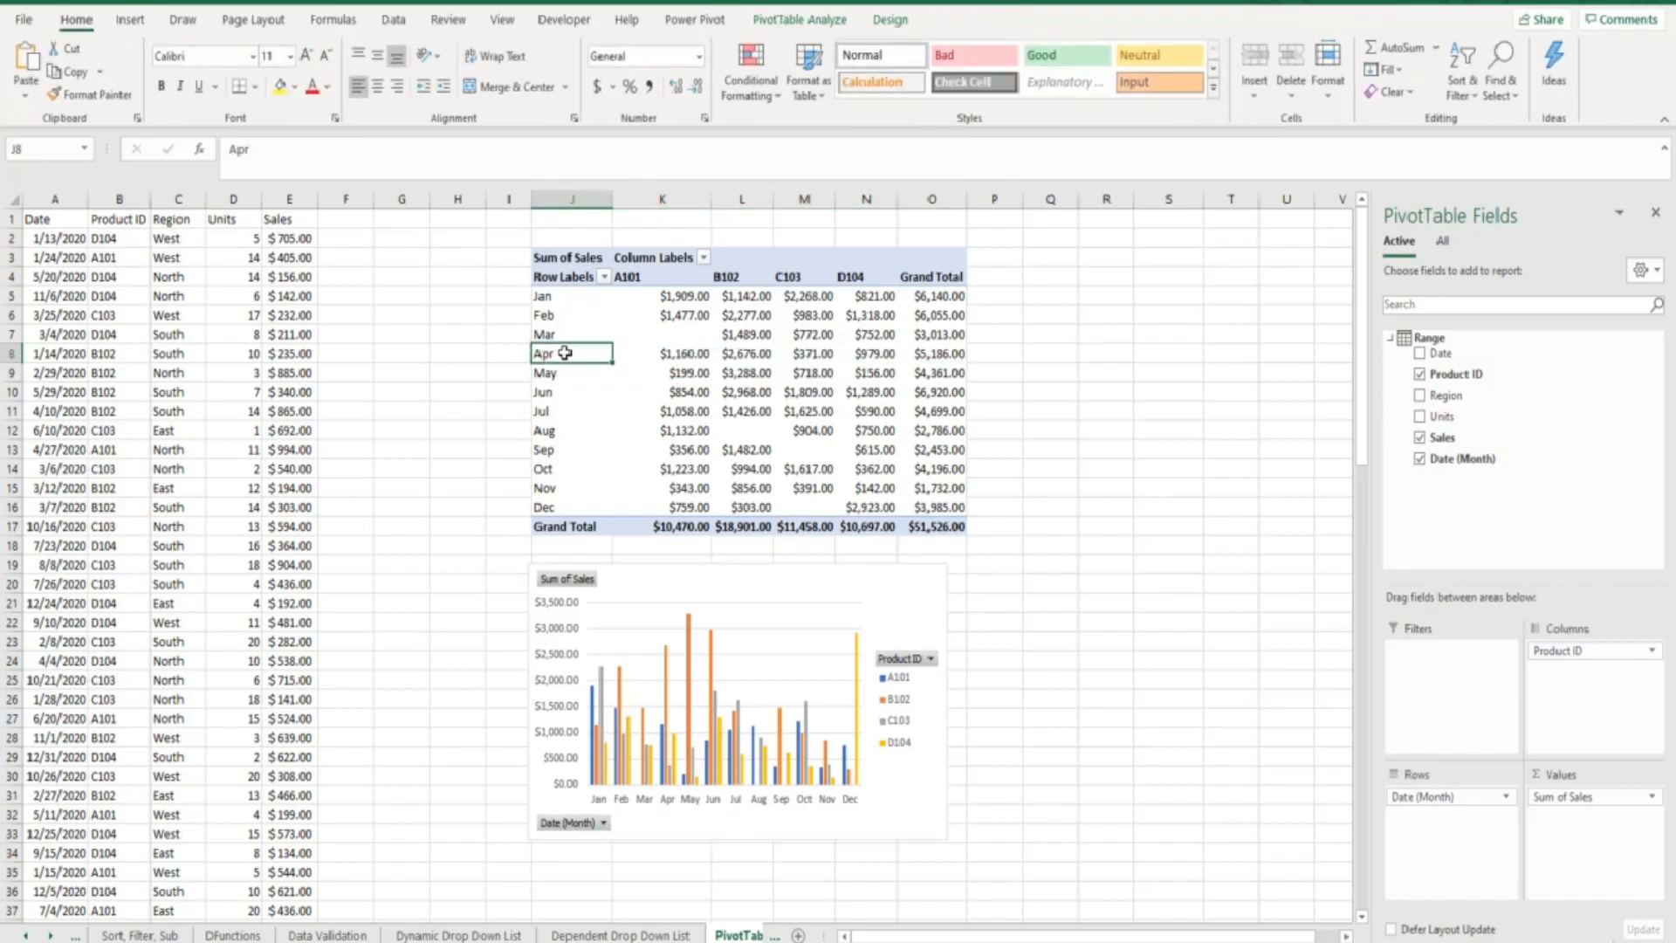
{"action": "right_click", "coordinate": [563, 353]}
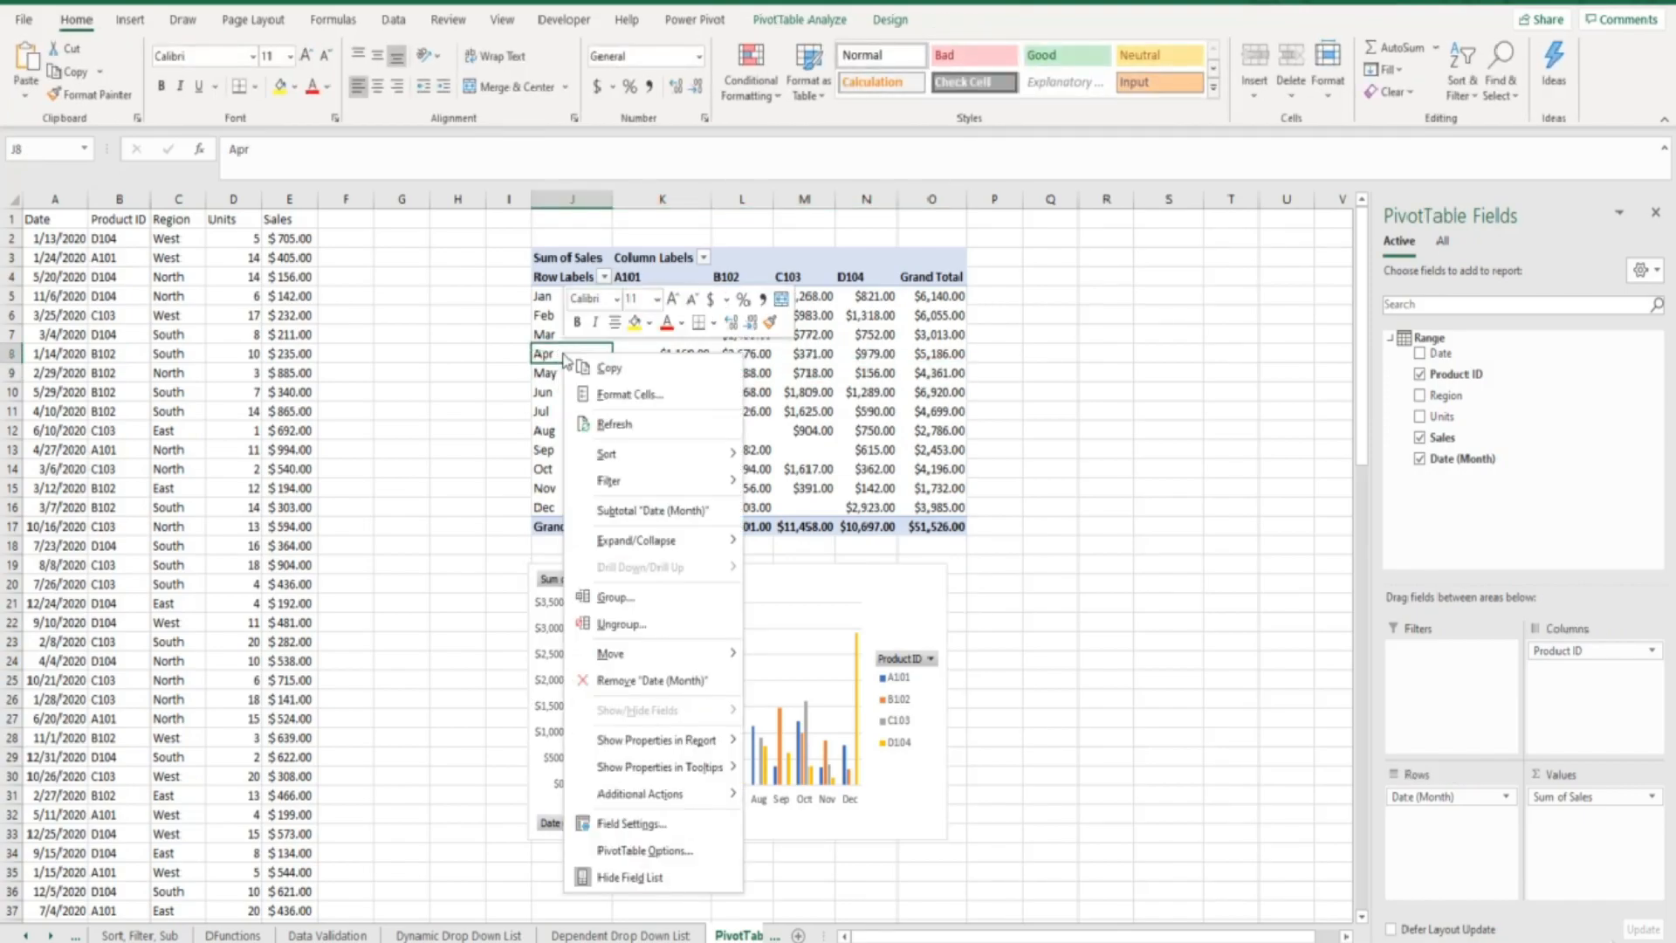
{"action": "left_click", "coordinate": [622, 599]}
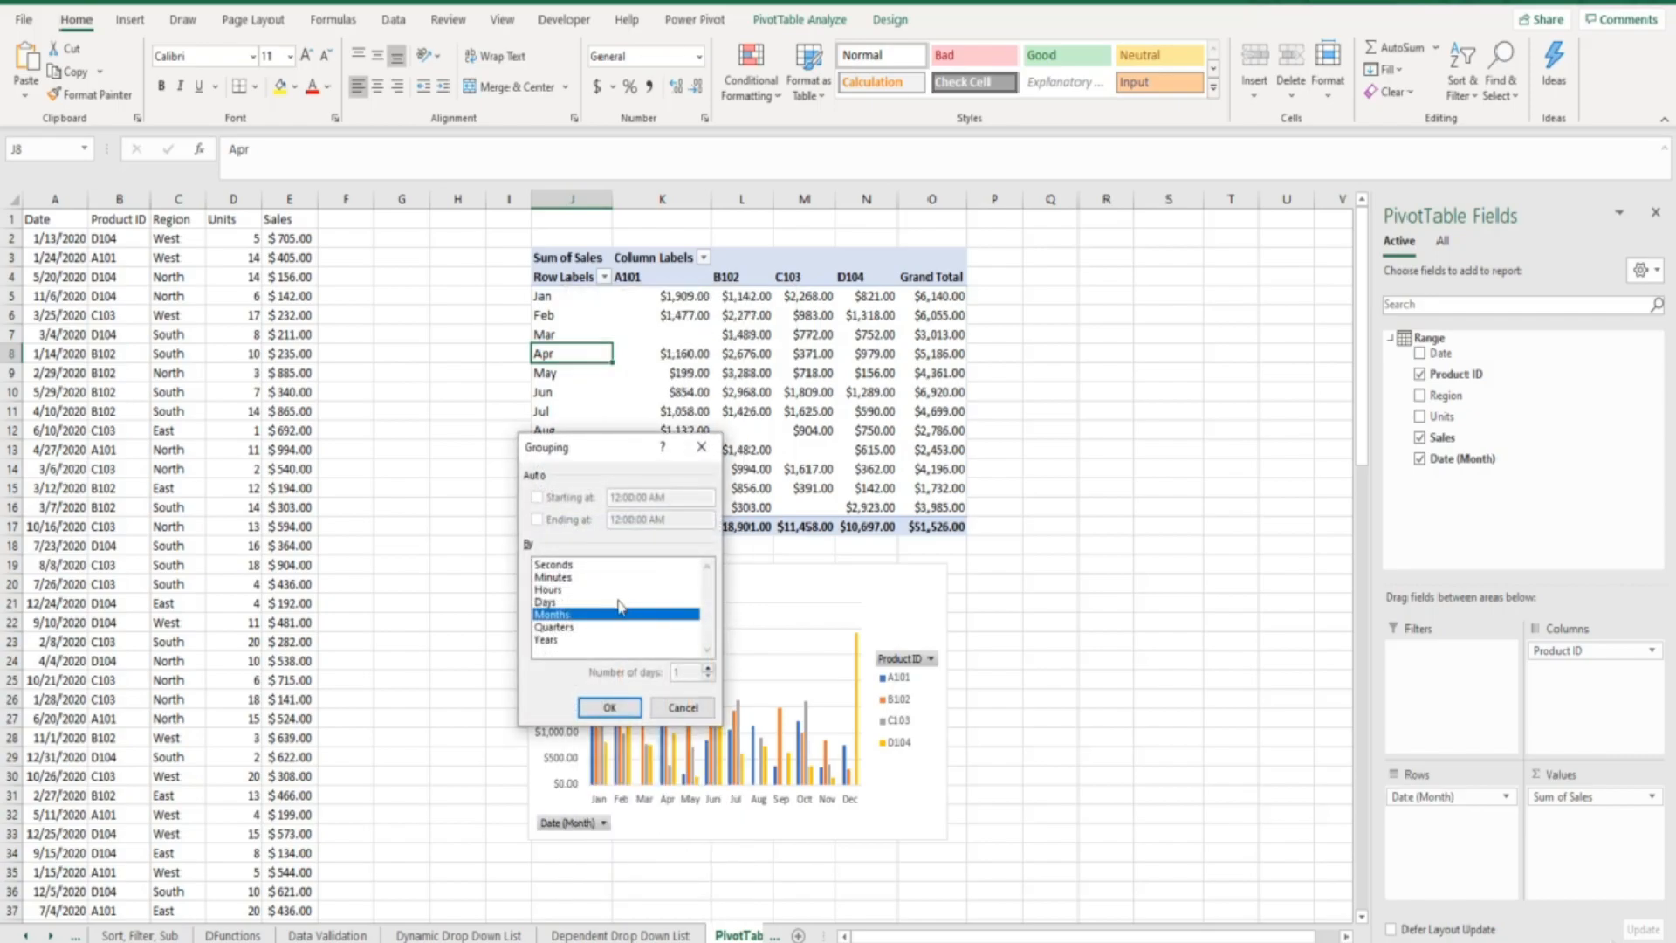
{"action": "left_click", "coordinate": [576, 627]}
{"action": "left_click", "coordinate": [575, 616]}
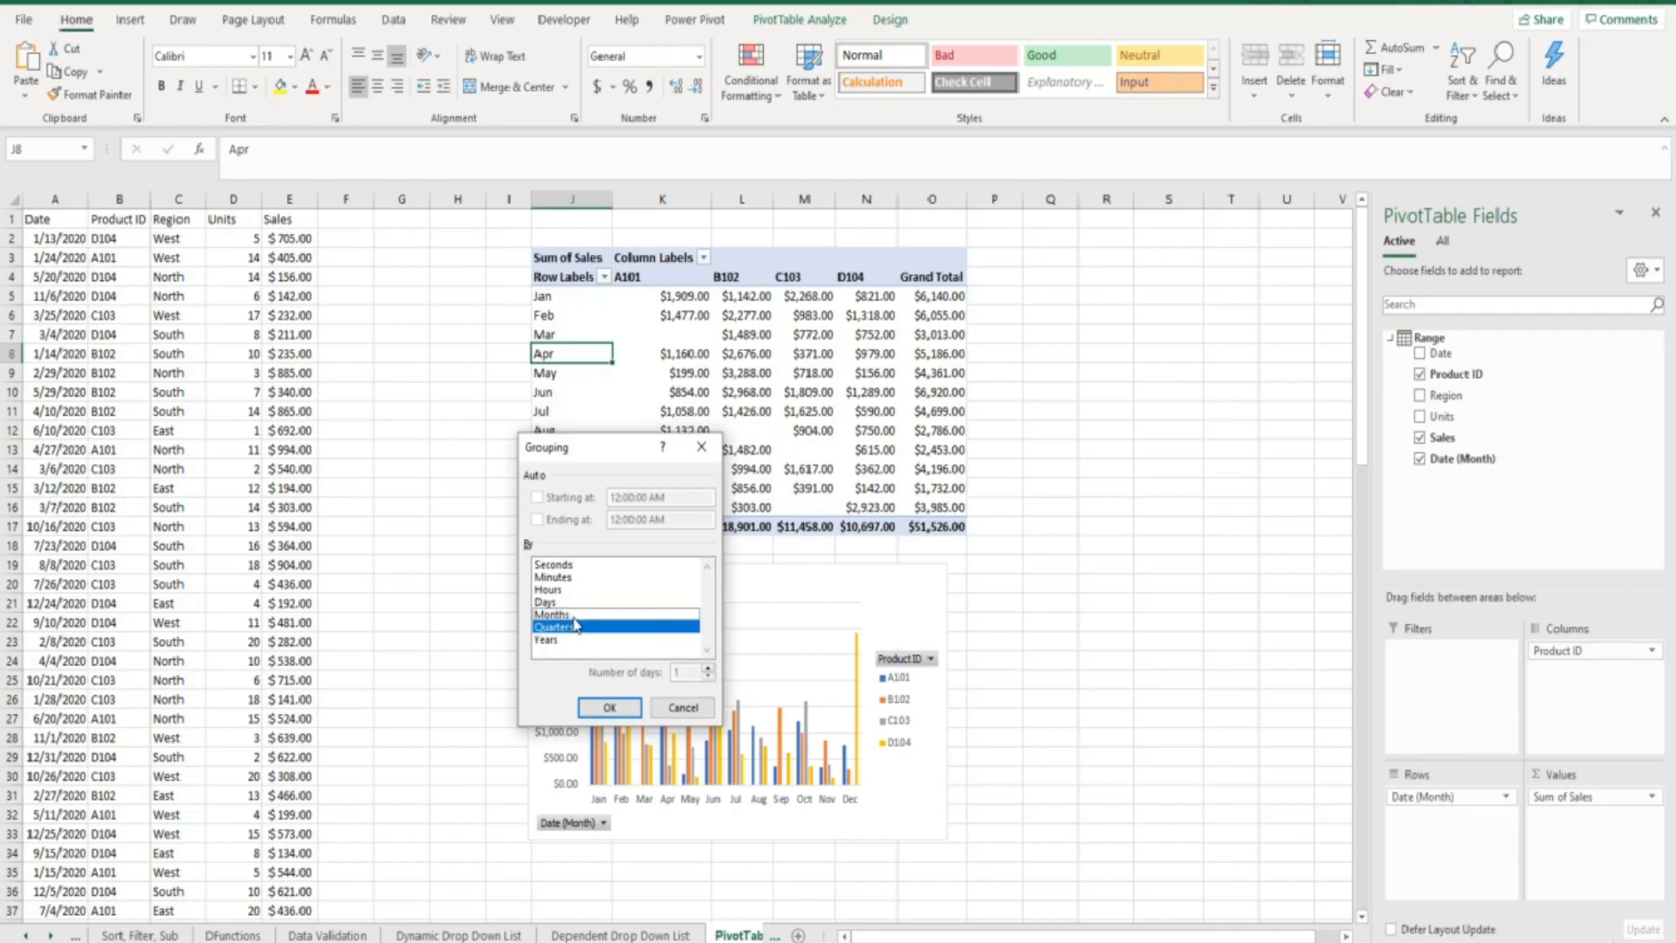
{"action": "left_click", "coordinate": [609, 707]}
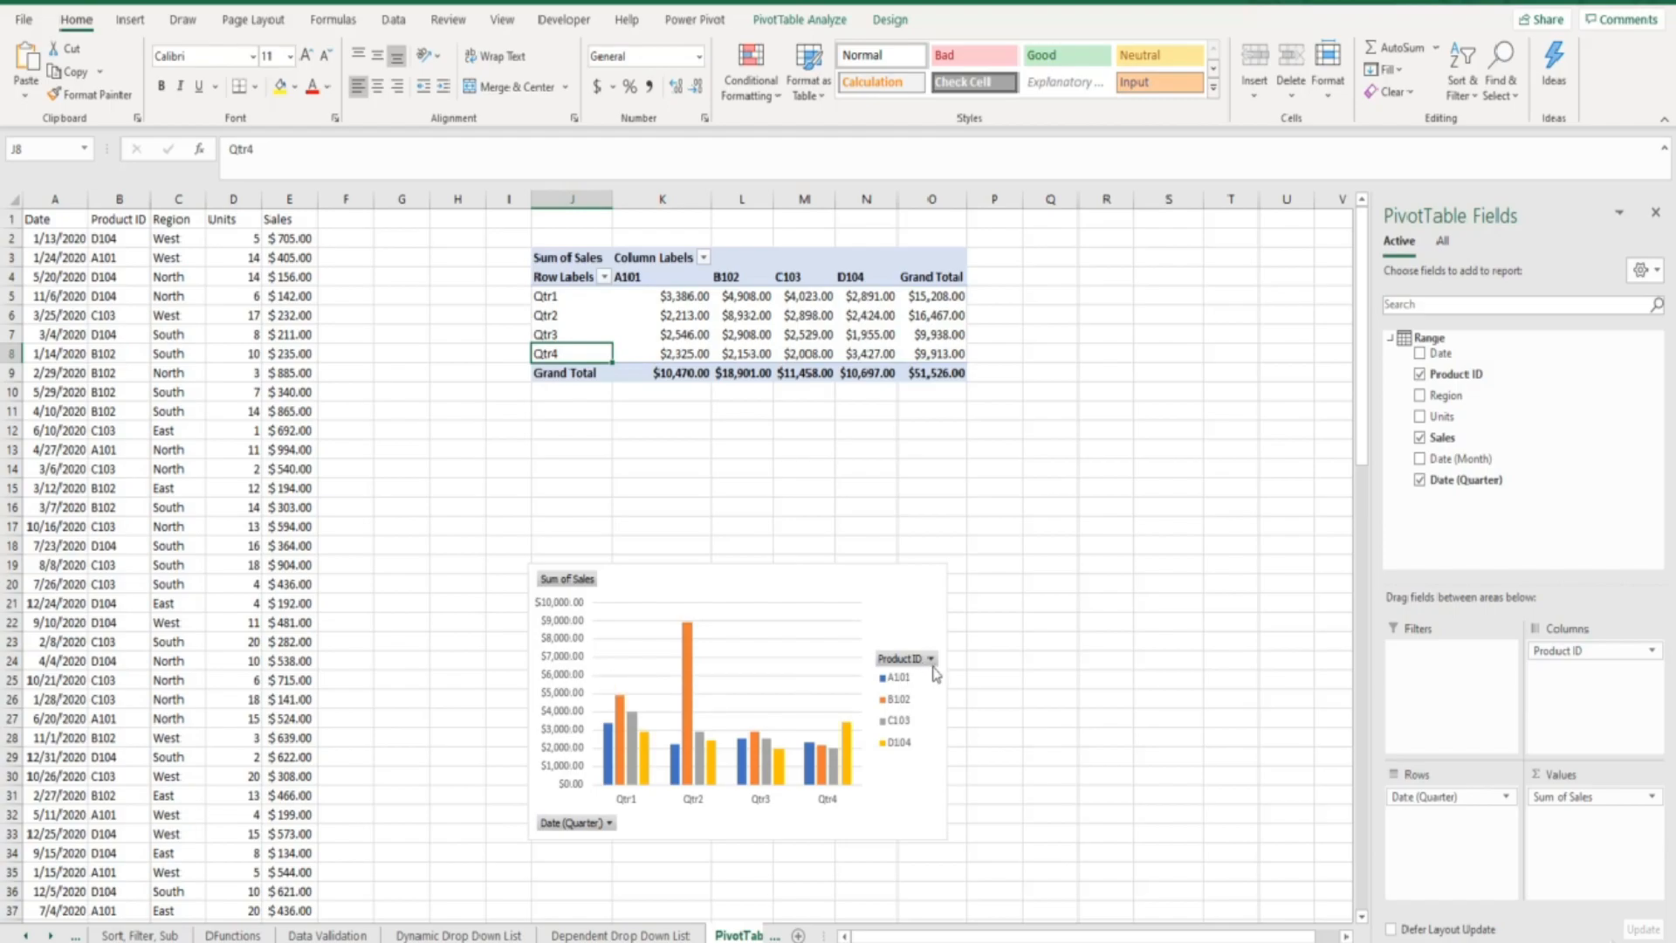
Step: Filter the PivotChart's Date (Quarter) field to show only Qtr1 and Qtr2
{"action": "left_click", "coordinate": [611, 825]}
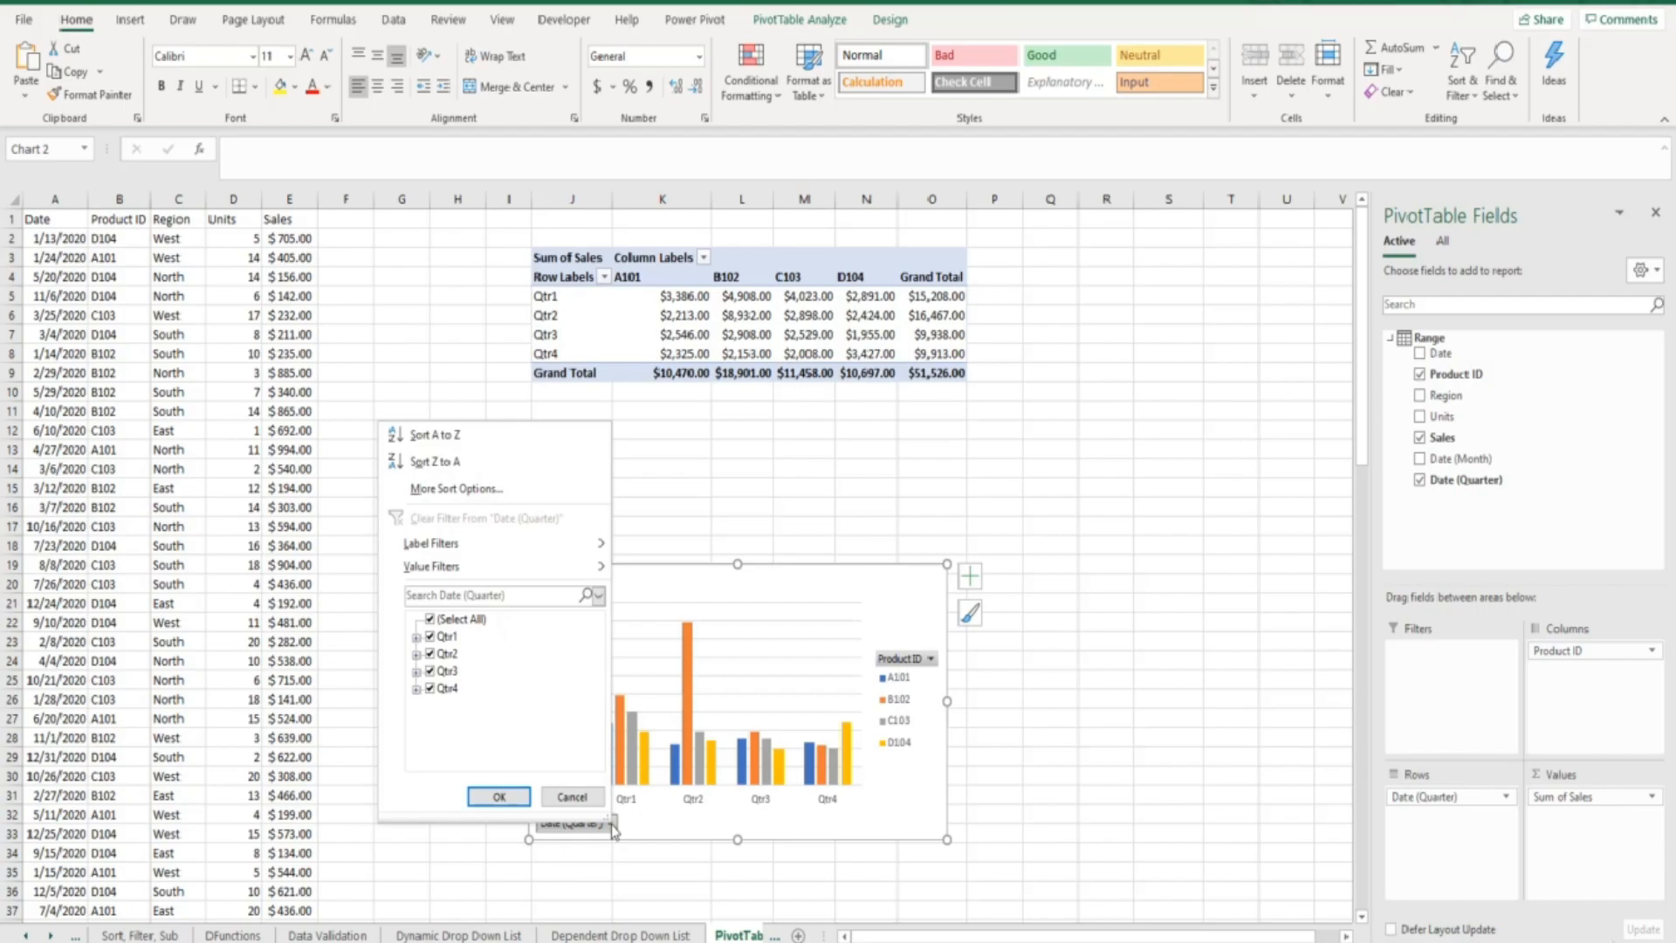
{"action": "left_click", "coordinate": [429, 620]}
{"action": "left_click", "coordinate": [431, 638]}
{"action": "left_click", "coordinate": [431, 656]}
{"action": "left_click", "coordinate": [499, 796]}
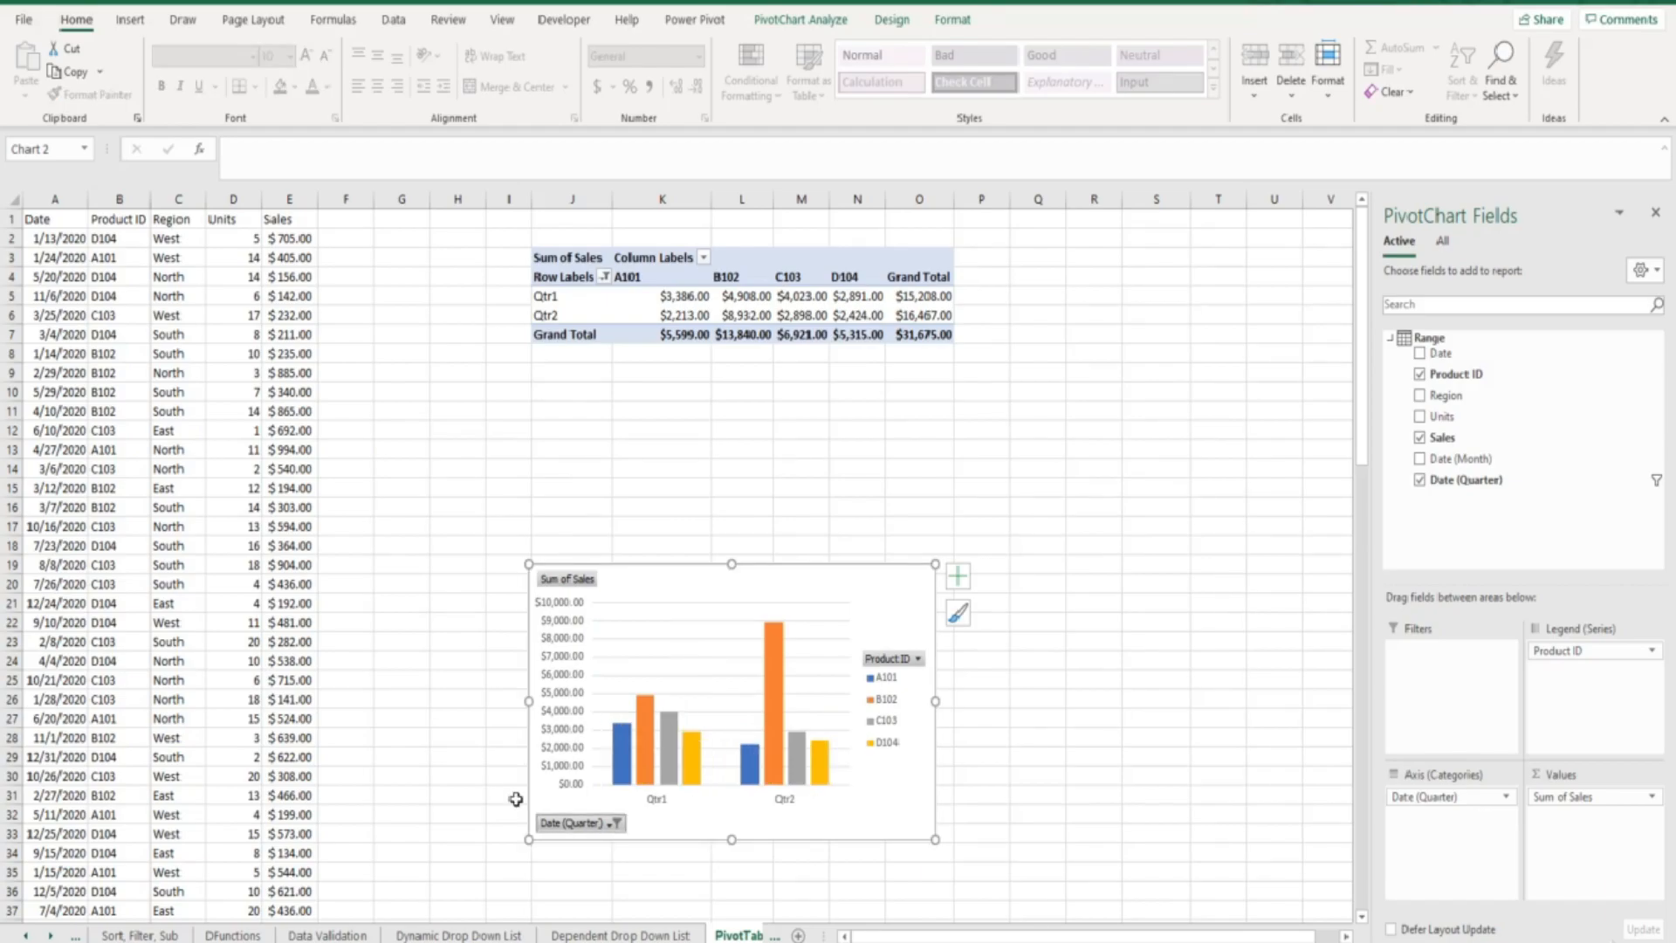
Step: Filter the PivotChart's Product ID field to show only A101 and B102
{"action": "left_click", "coordinate": [906, 659]}
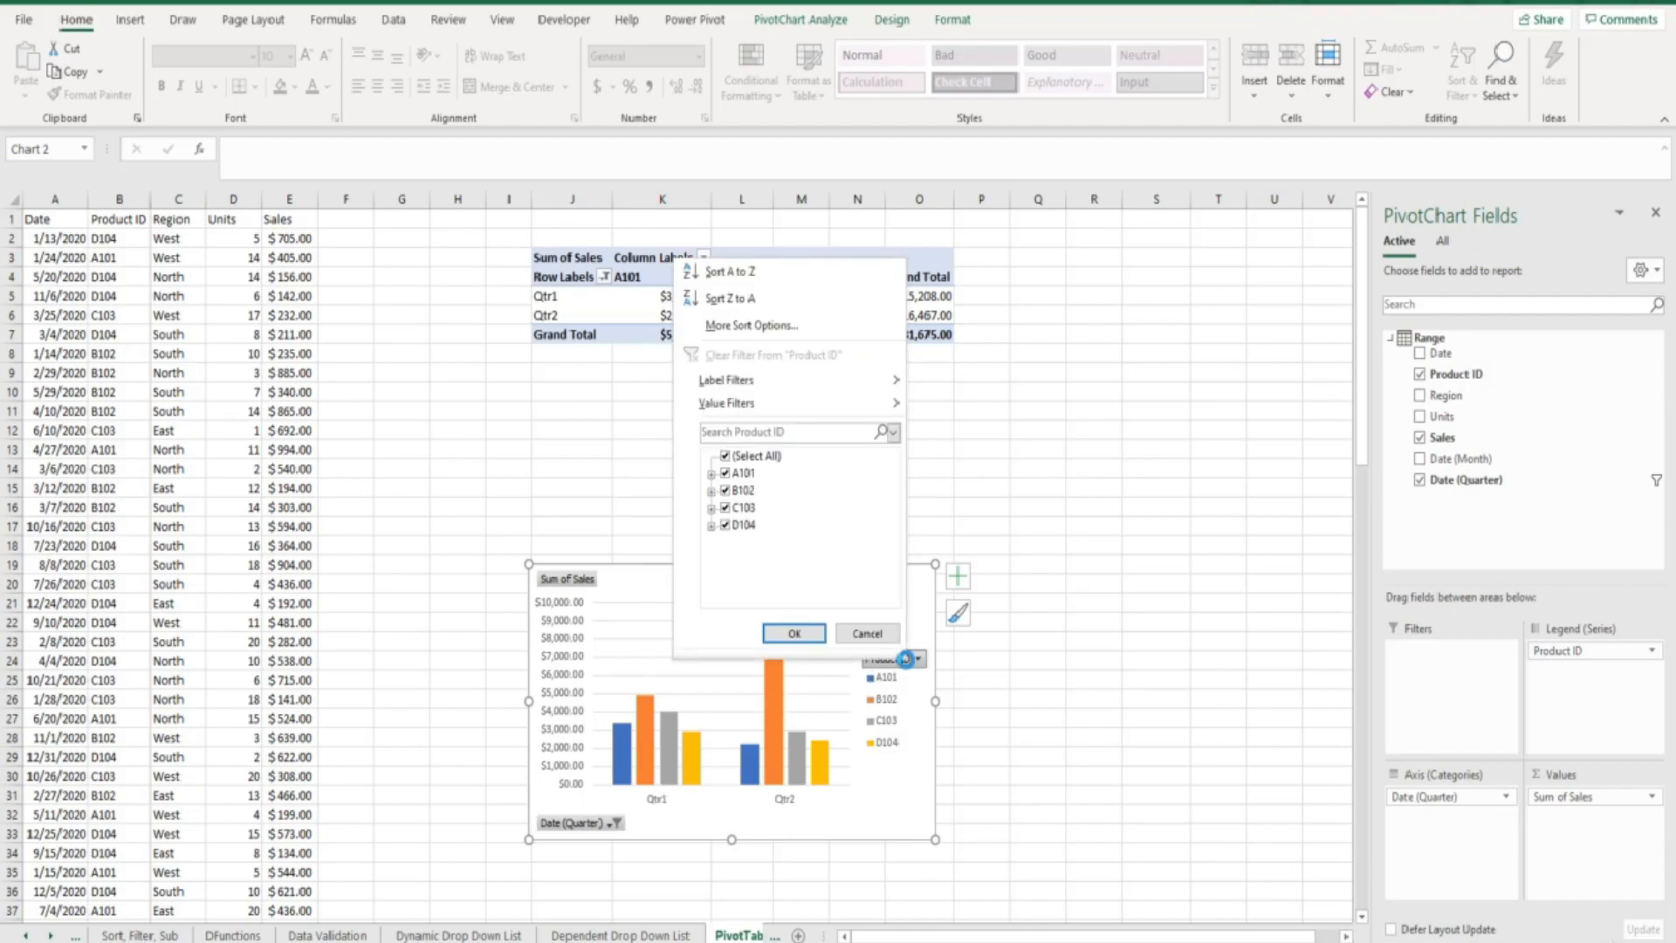
{"action": "left_click", "coordinate": [724, 508]}
{"action": "left_click", "coordinate": [723, 526]}
{"action": "left_click", "coordinate": [792, 635]}
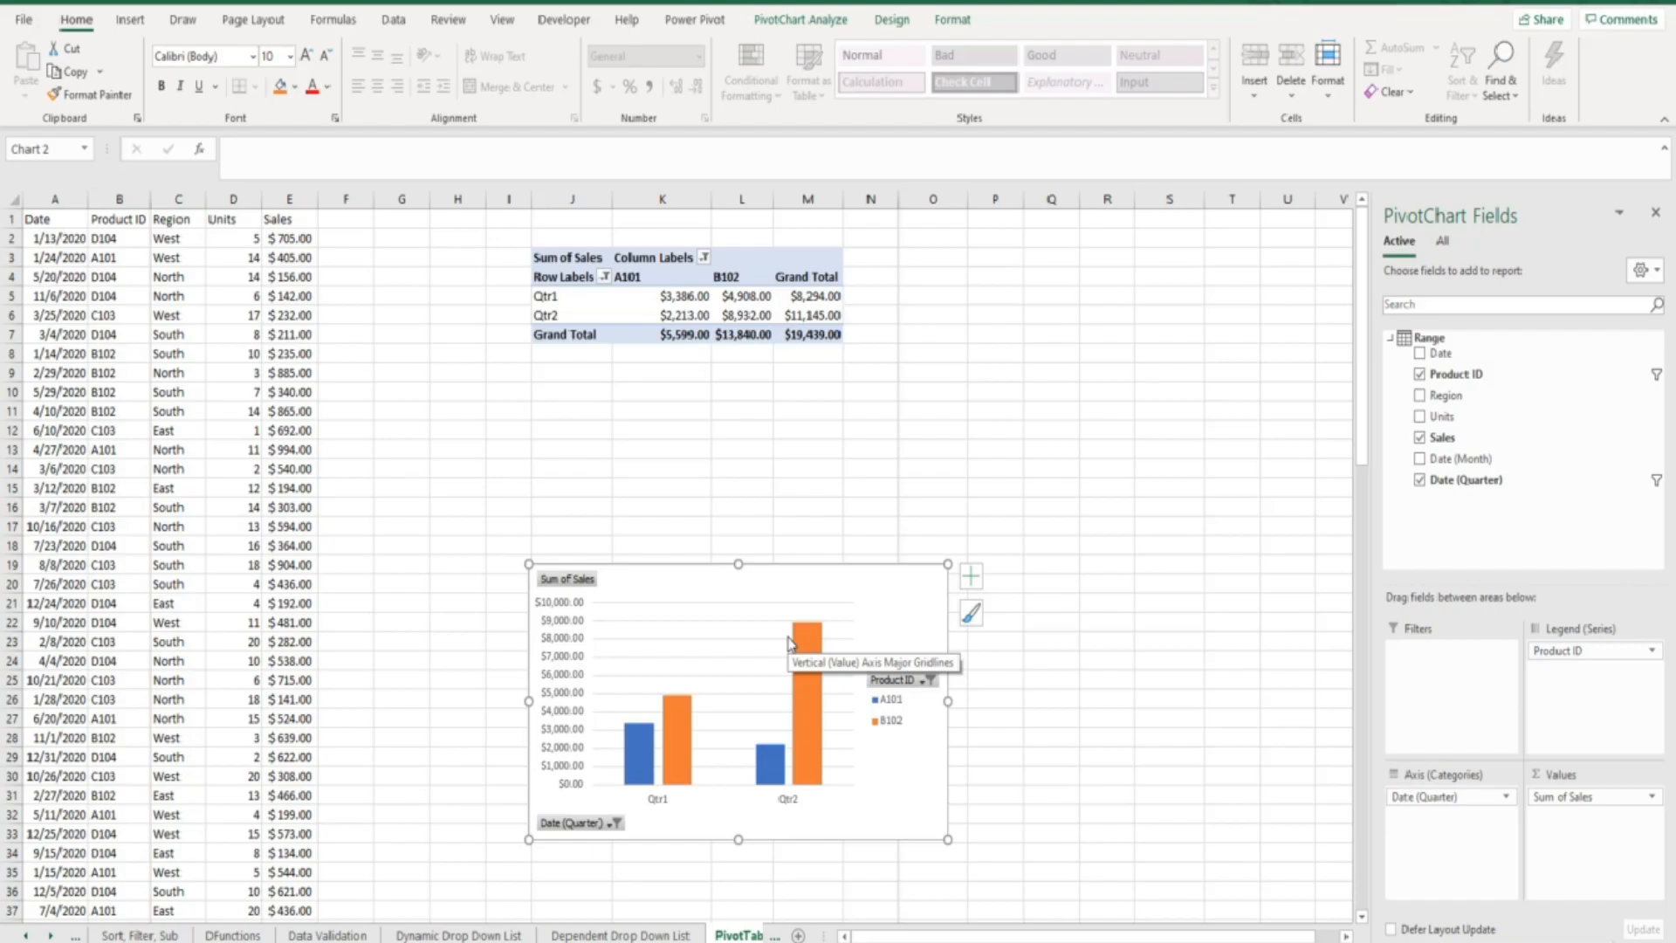
Step: Clear the Date (Quarter) and Product ID filters from the PivotTable
{"action": "mouse_move", "coordinate": [653, 307]}
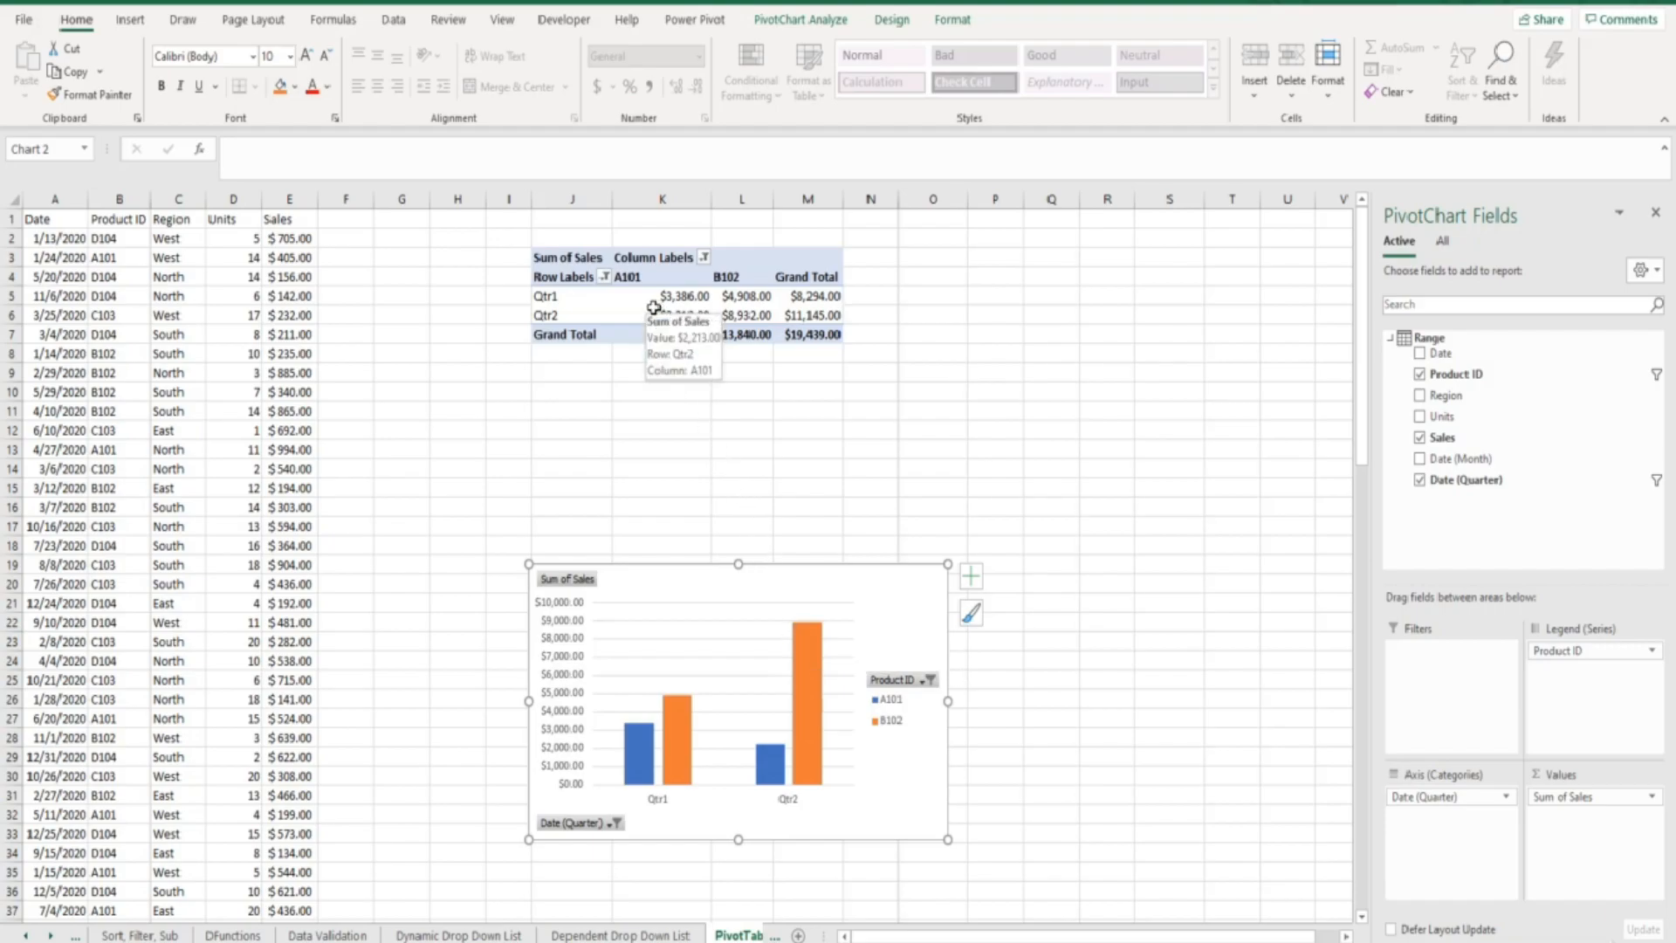
{"action": "left_click", "coordinate": [605, 276]}
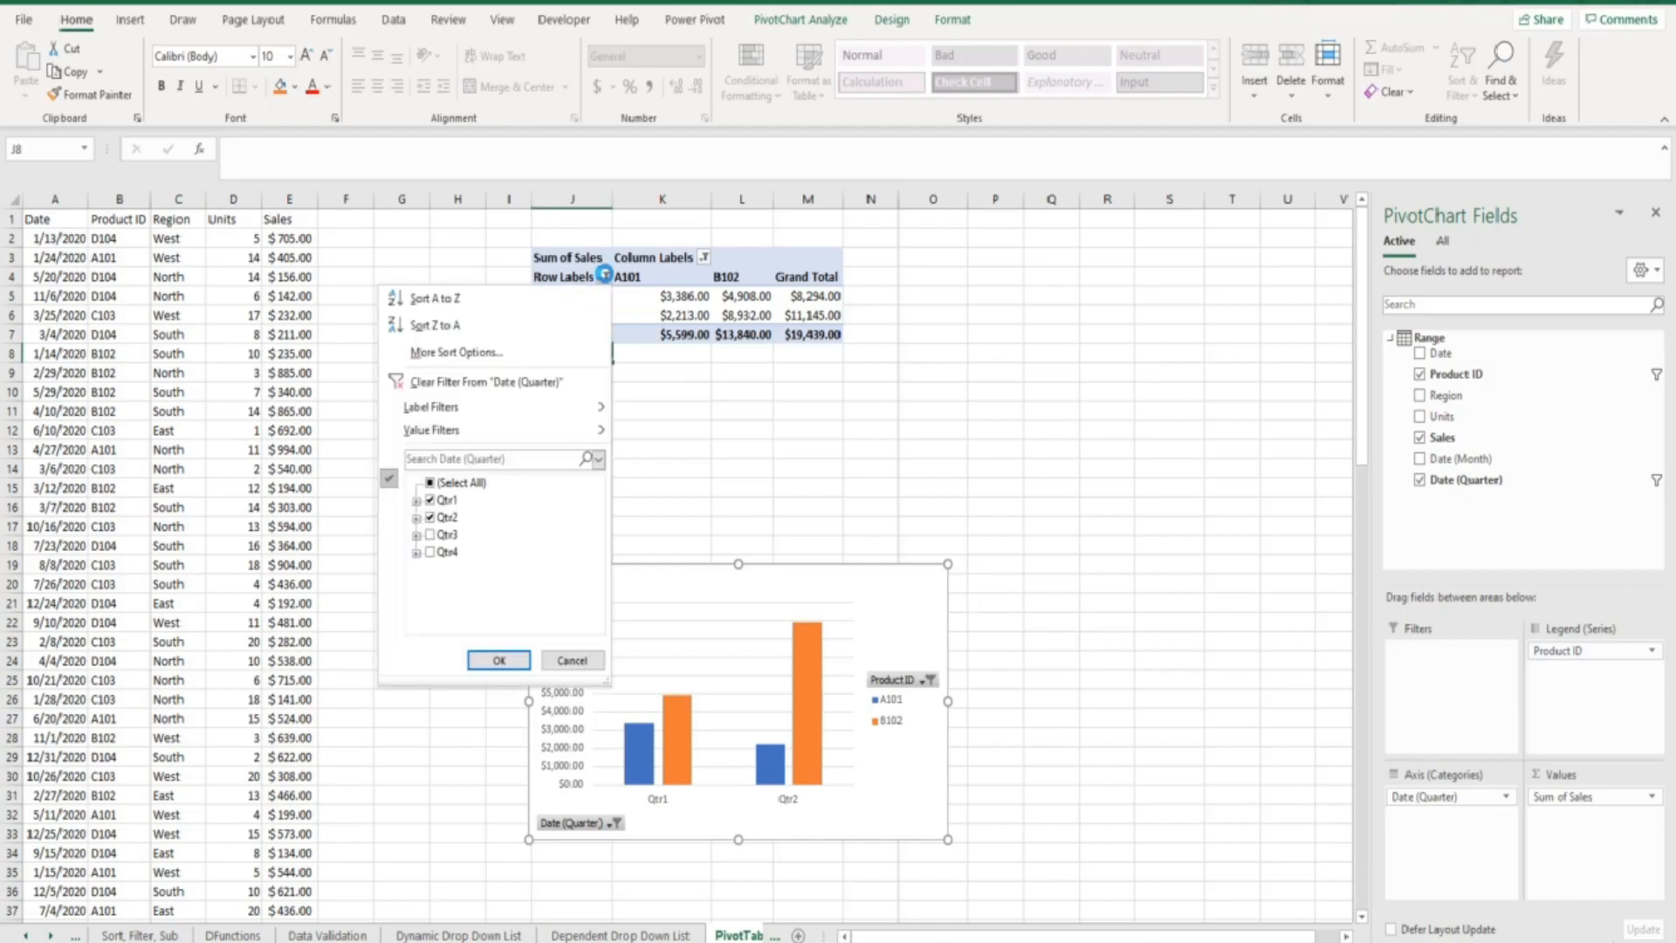
{"action": "left_click", "coordinate": [476, 382]}
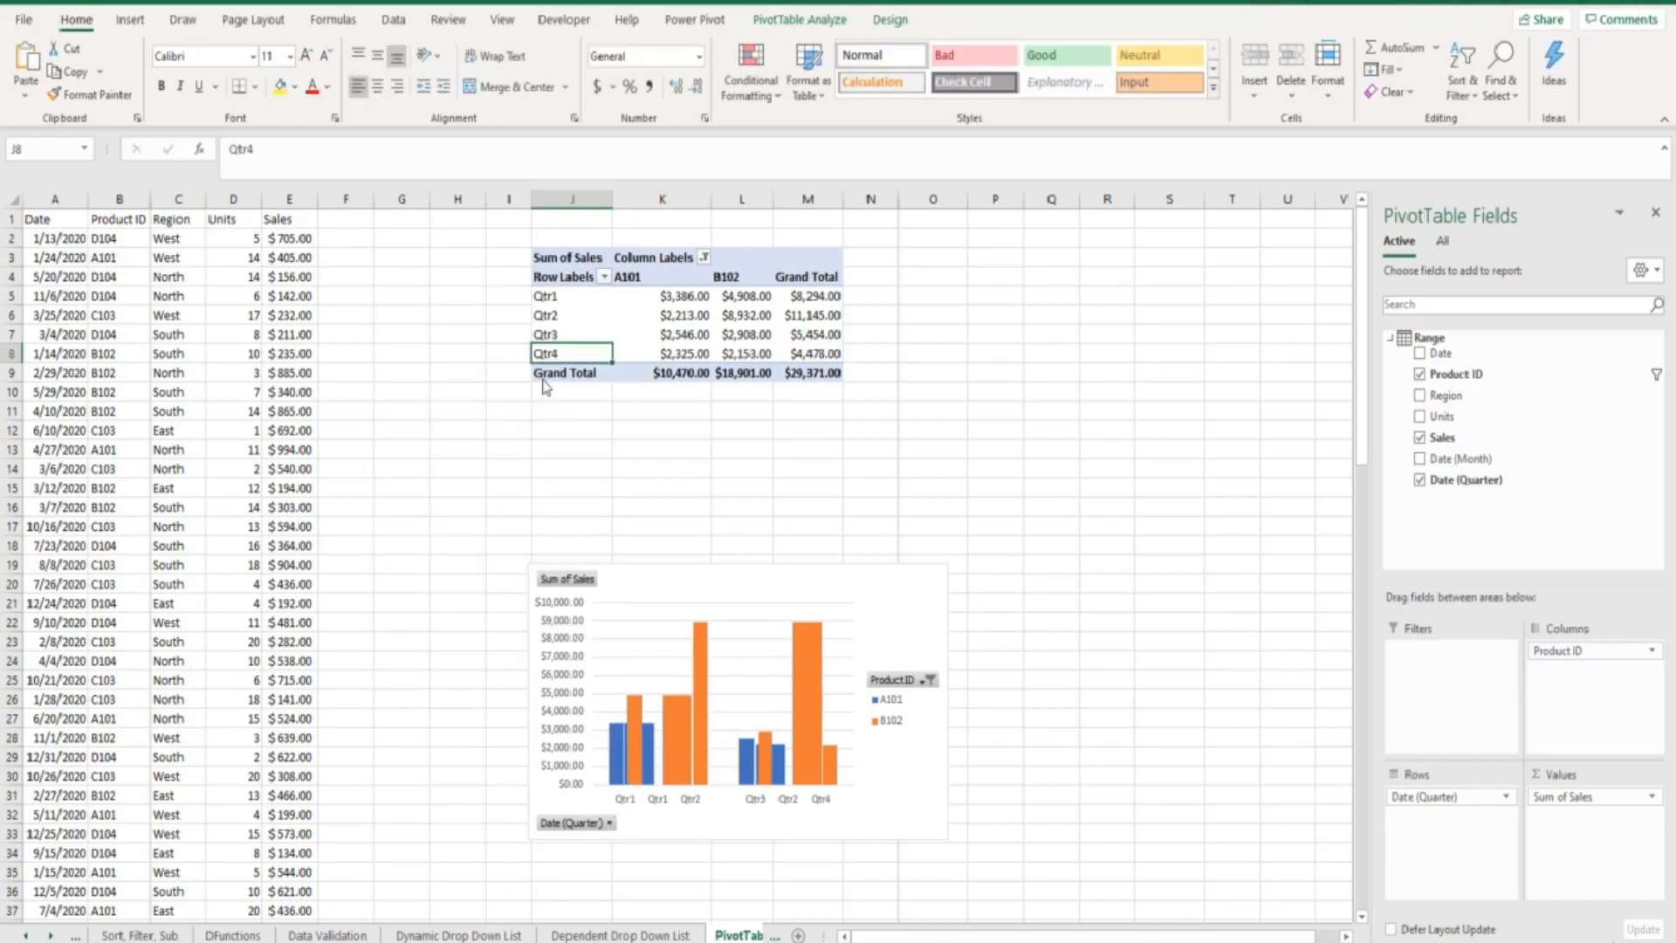
{"action": "left_click", "coordinate": [704, 257]}
{"action": "left_click", "coordinate": [572, 362]}
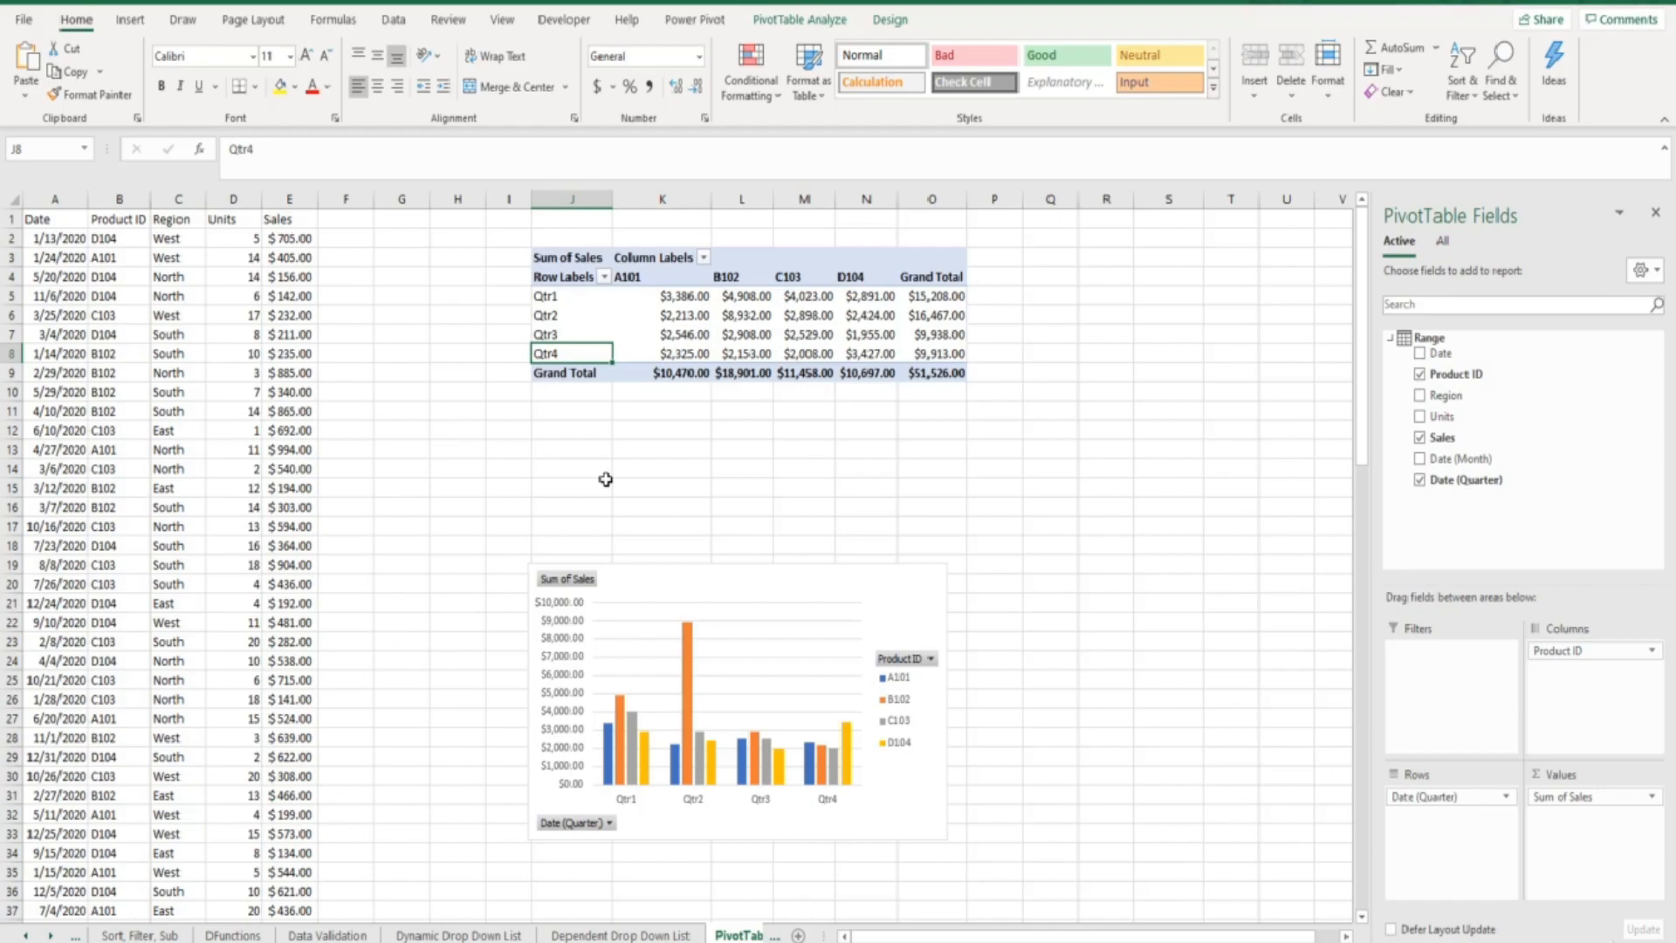
Step: Insert slicers for Region and Date (Month) and place them side by side to the right of the chart
{"action": "left_click", "coordinate": [791, 23]}
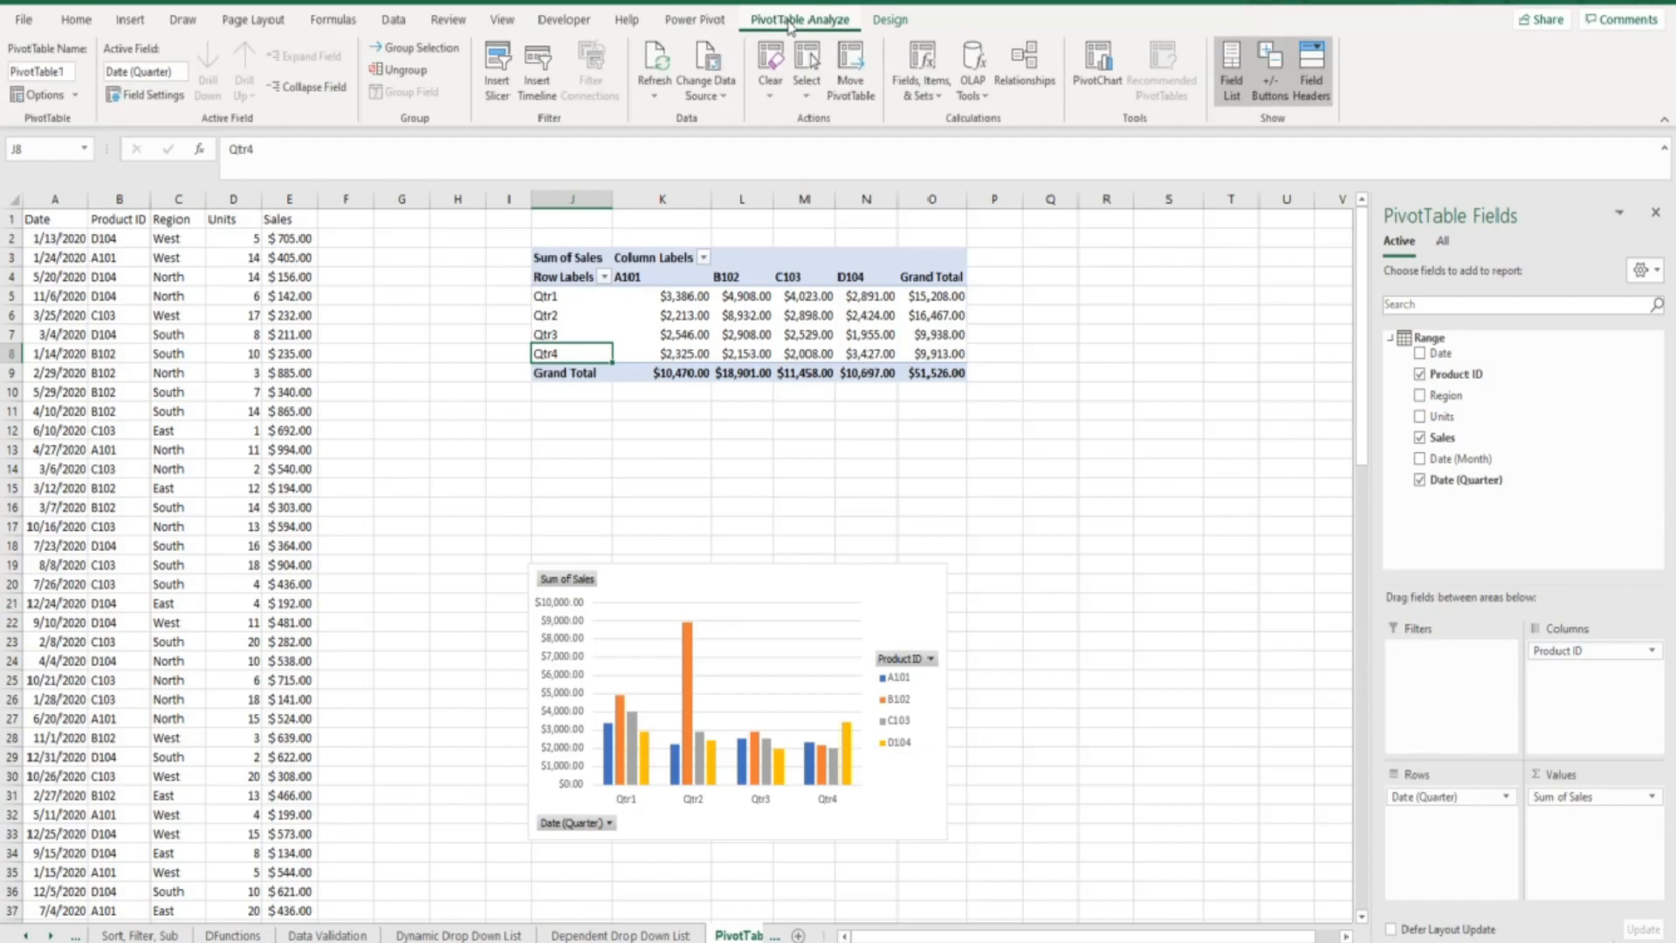
{"action": "left_click", "coordinate": [500, 66]}
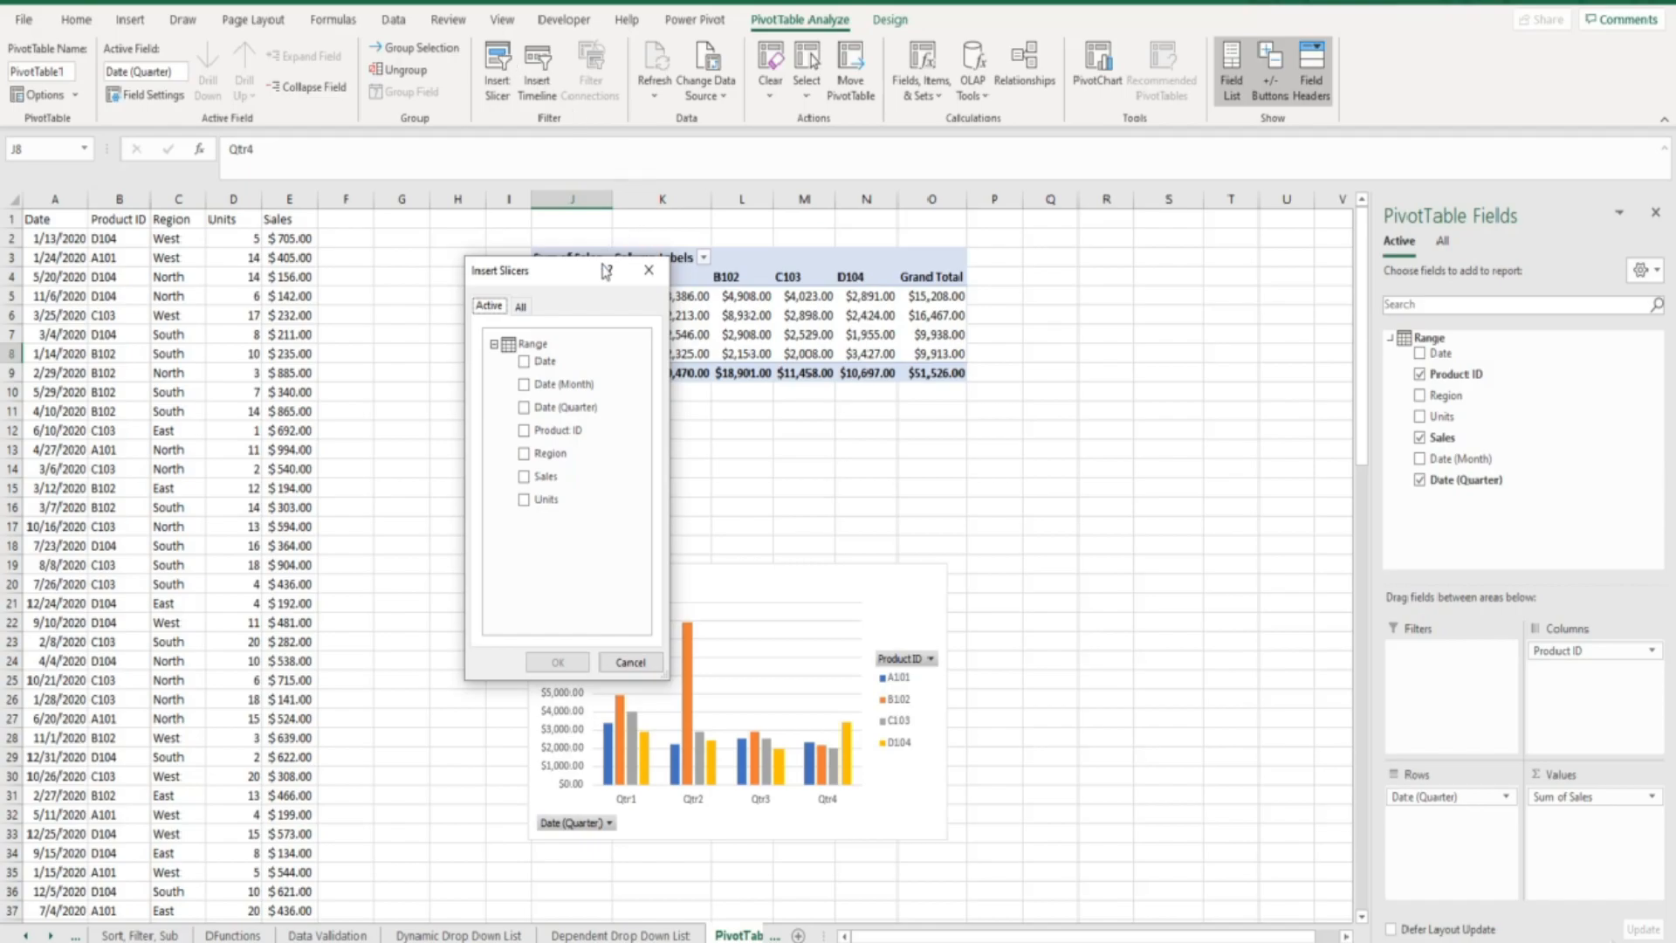
{"action": "left_click", "coordinate": [524, 454]}
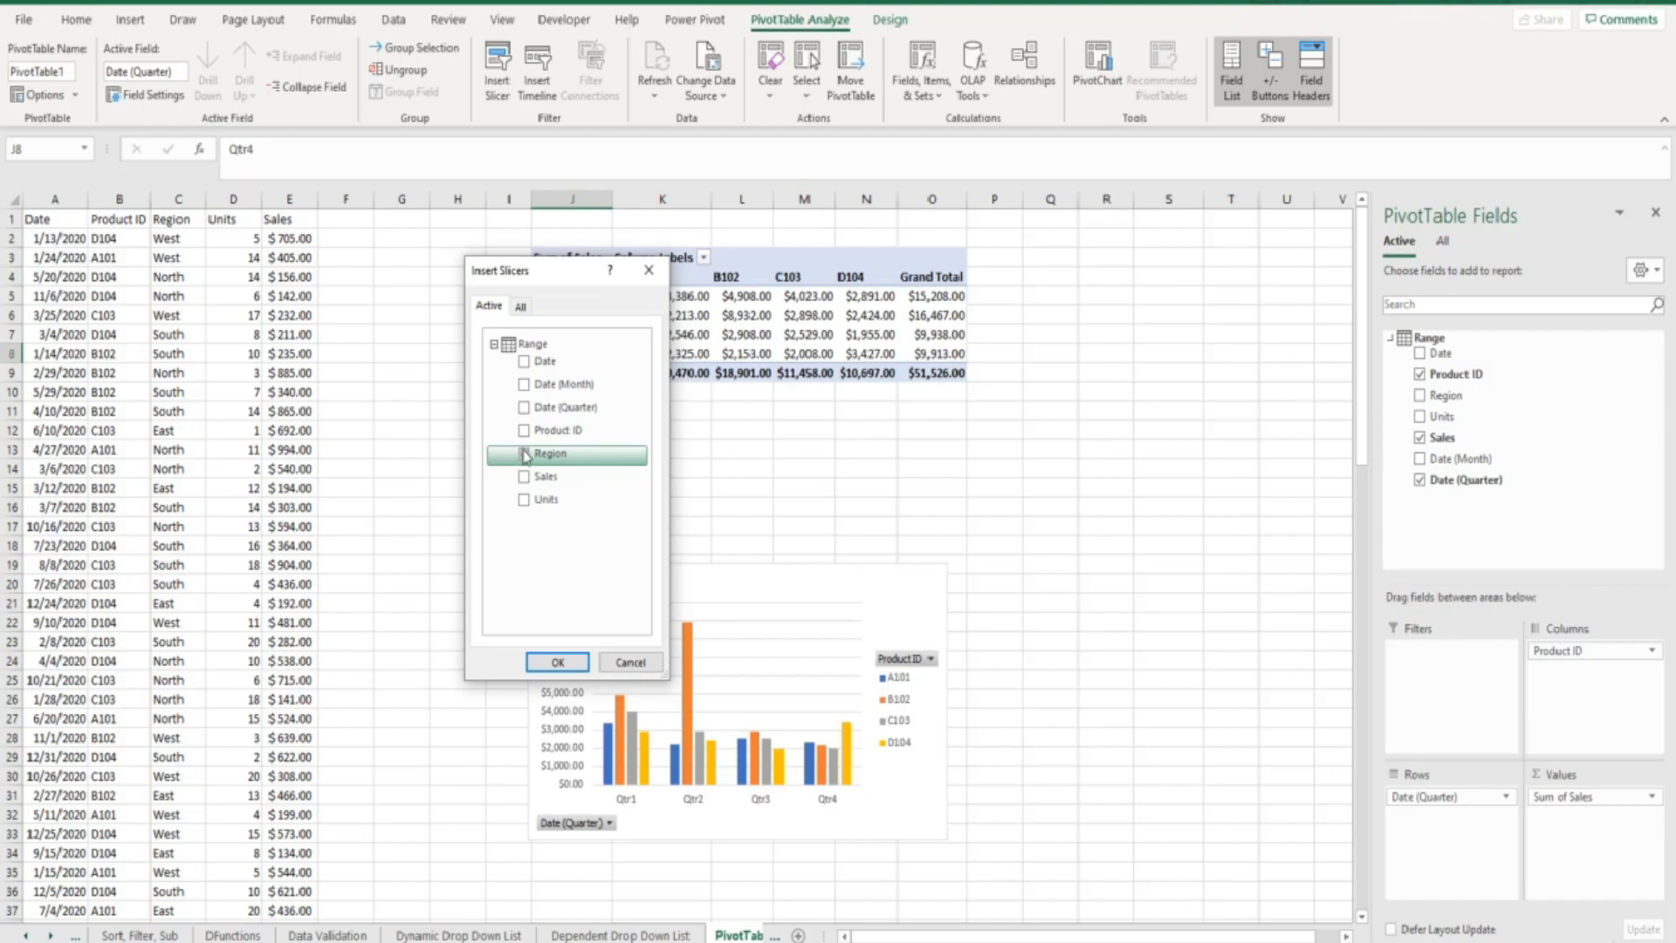
{"action": "left_click", "coordinate": [525, 385]}
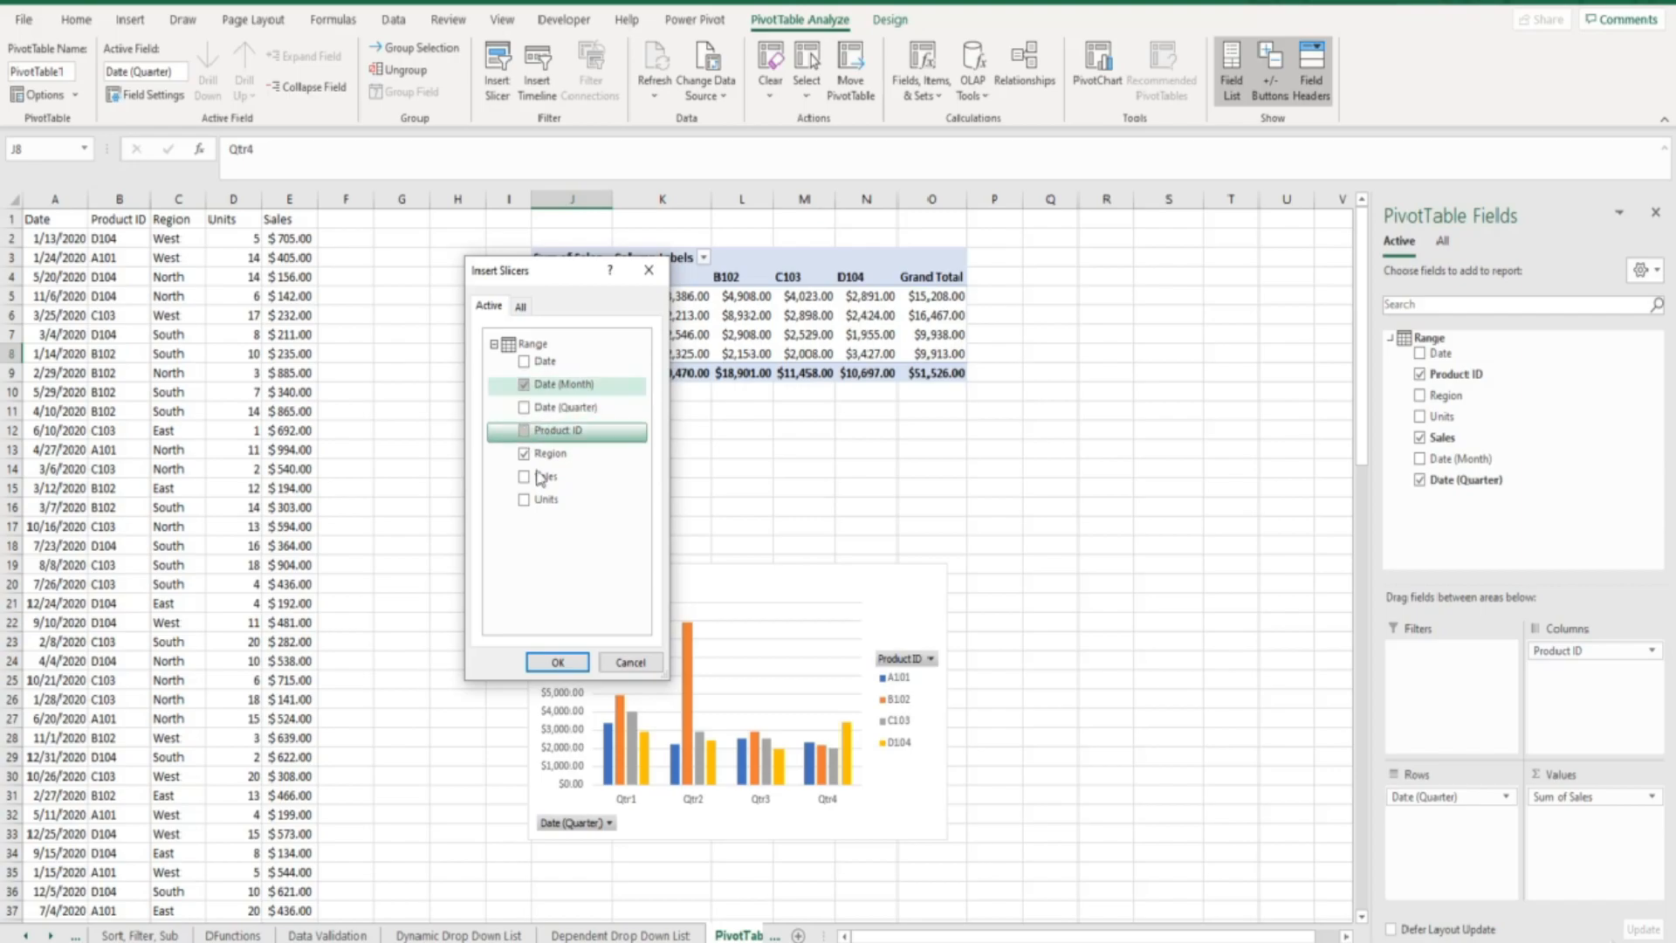
{"action": "left_click", "coordinate": [557, 663]}
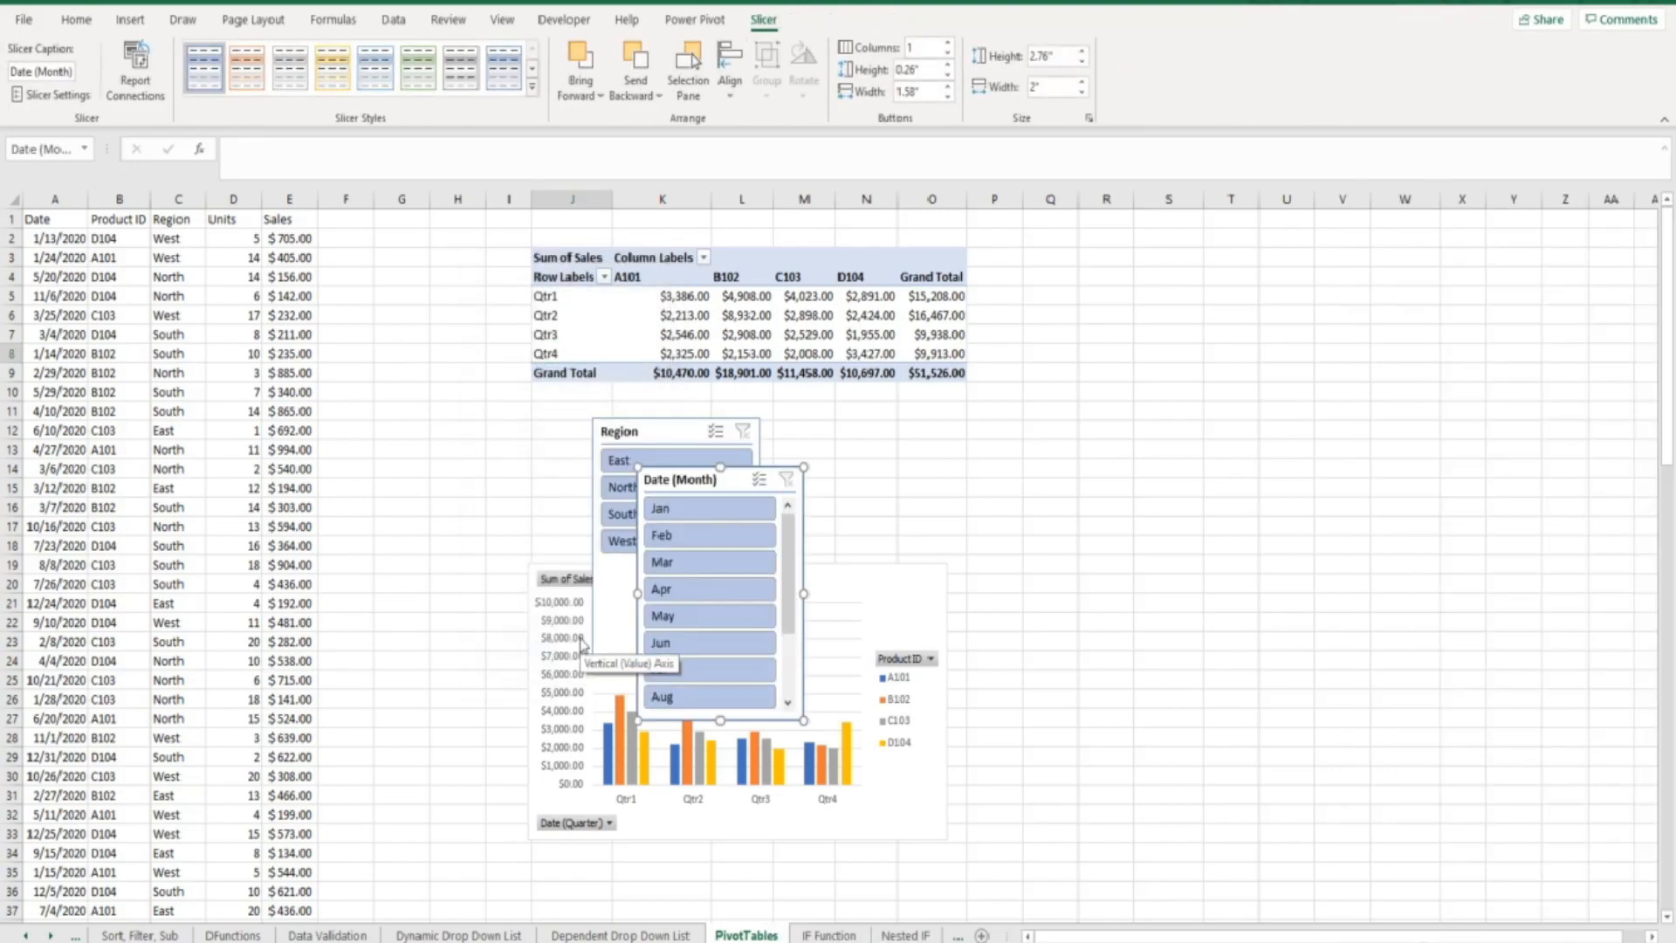
{"action": "left_click_drag", "start_coordinate": [684, 481], "coordinate": [1018, 581]}
{"action": "left_click_drag", "start_coordinate": [655, 432], "coordinate": [1204, 582]}
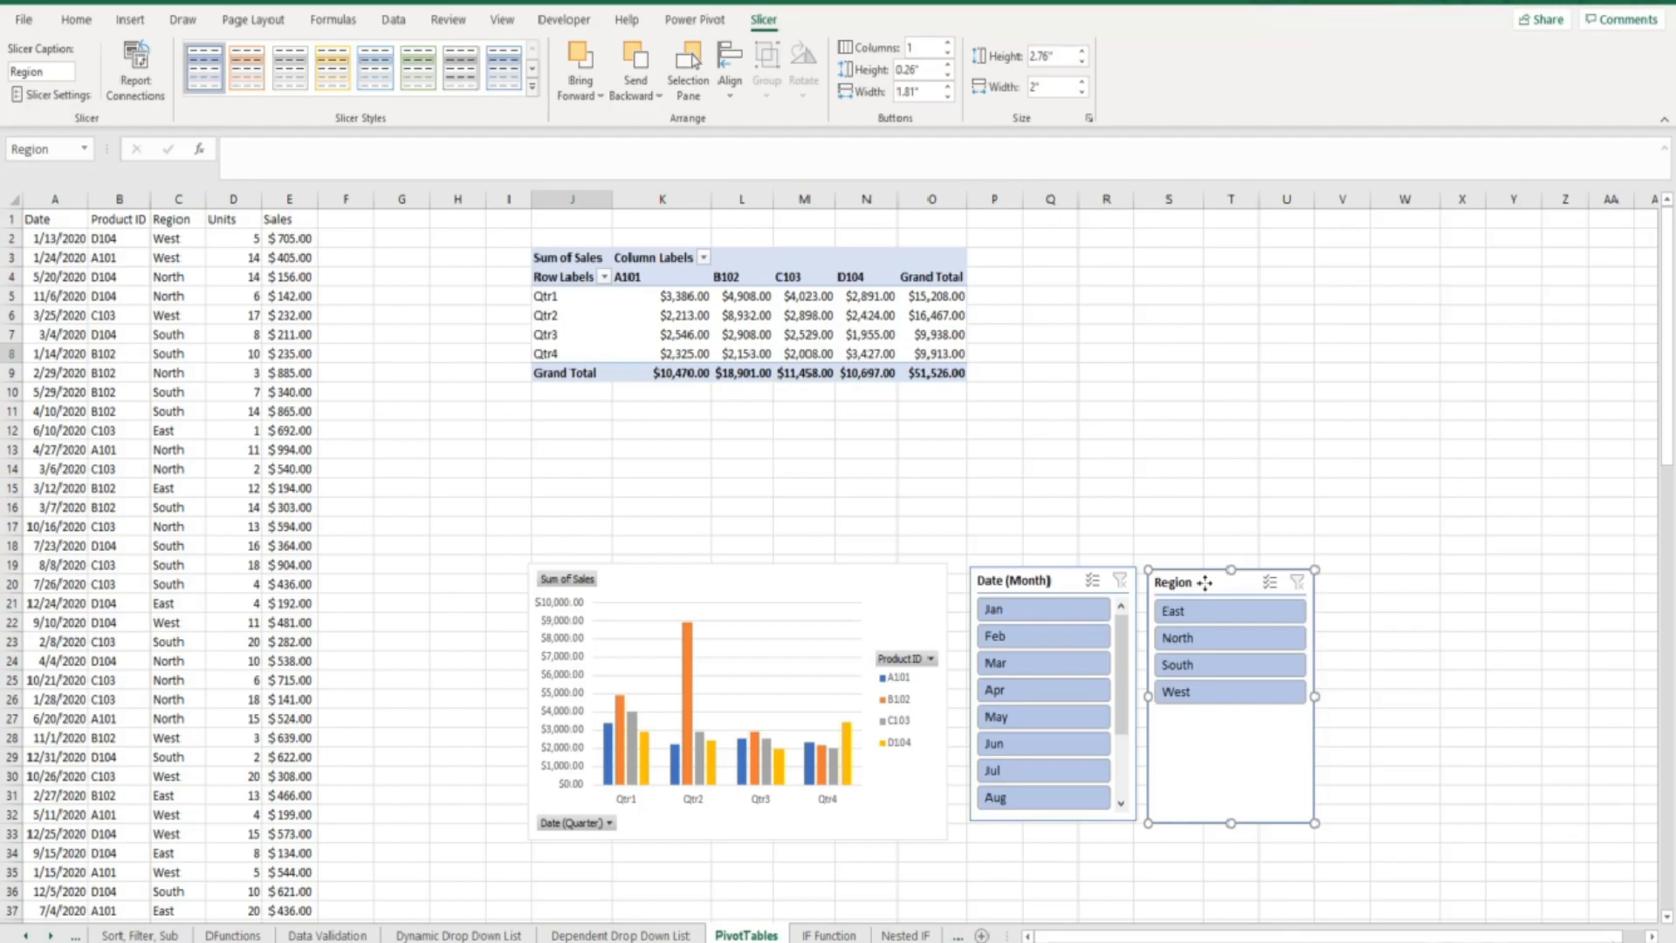
Step: Use the slicers to filter the data to the North and South regions and the months Jan to Mar
{"action": "left_click", "coordinate": [1212, 643]}
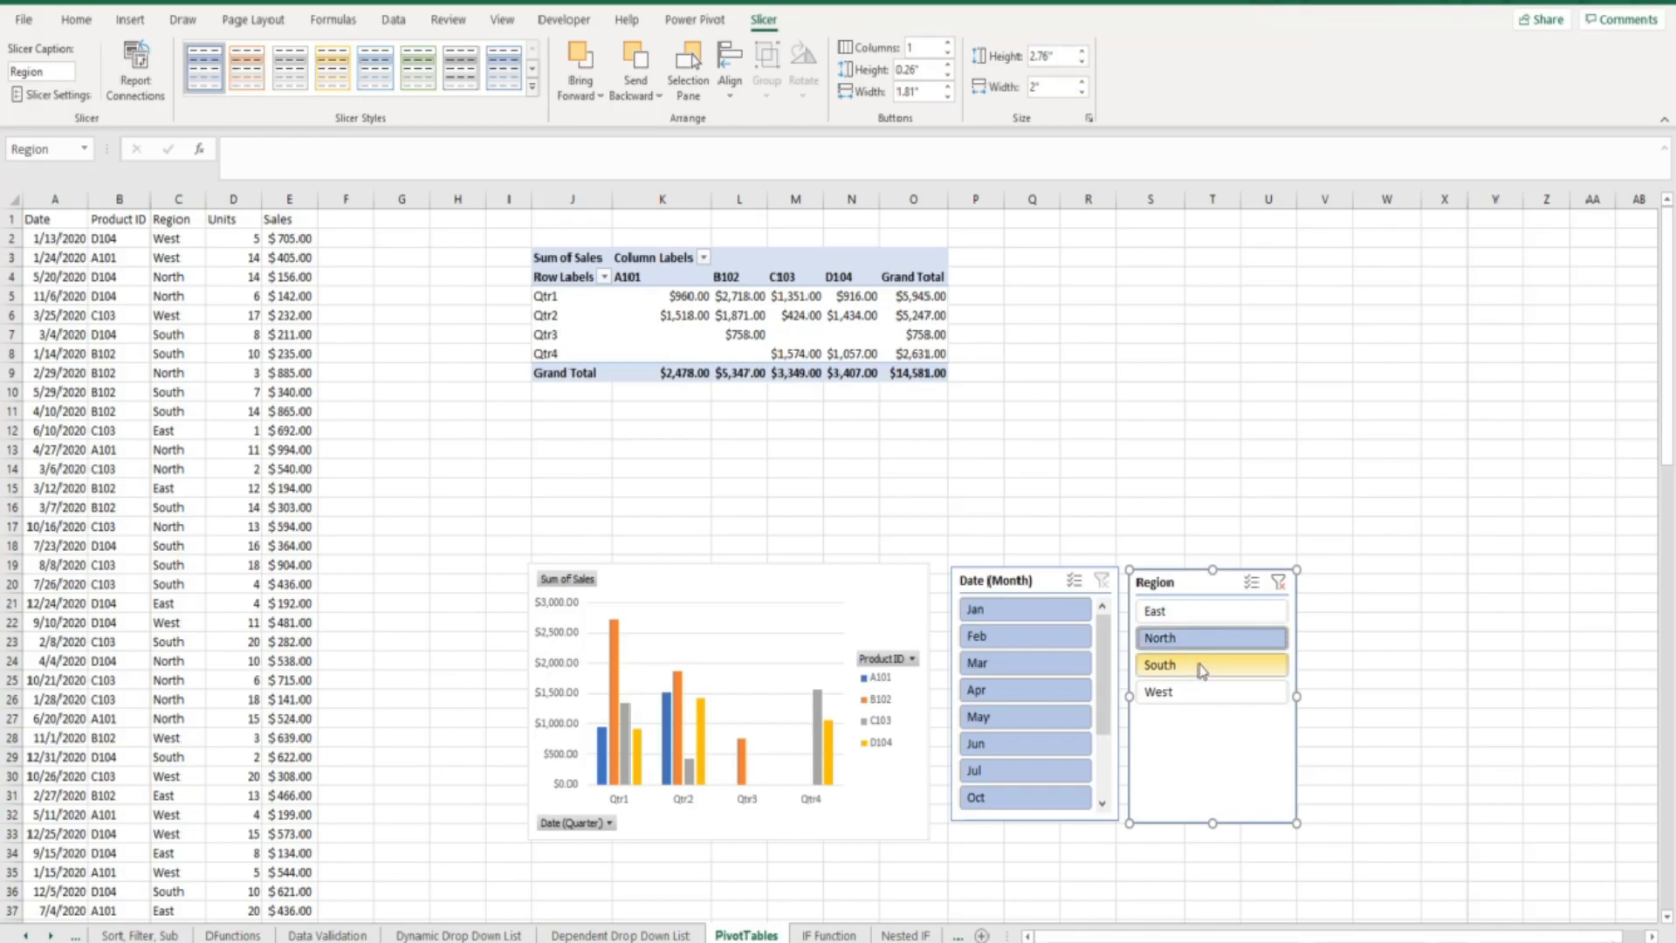
{"action": "left_click", "coordinate": [1202, 668], "text": "ctrl"}
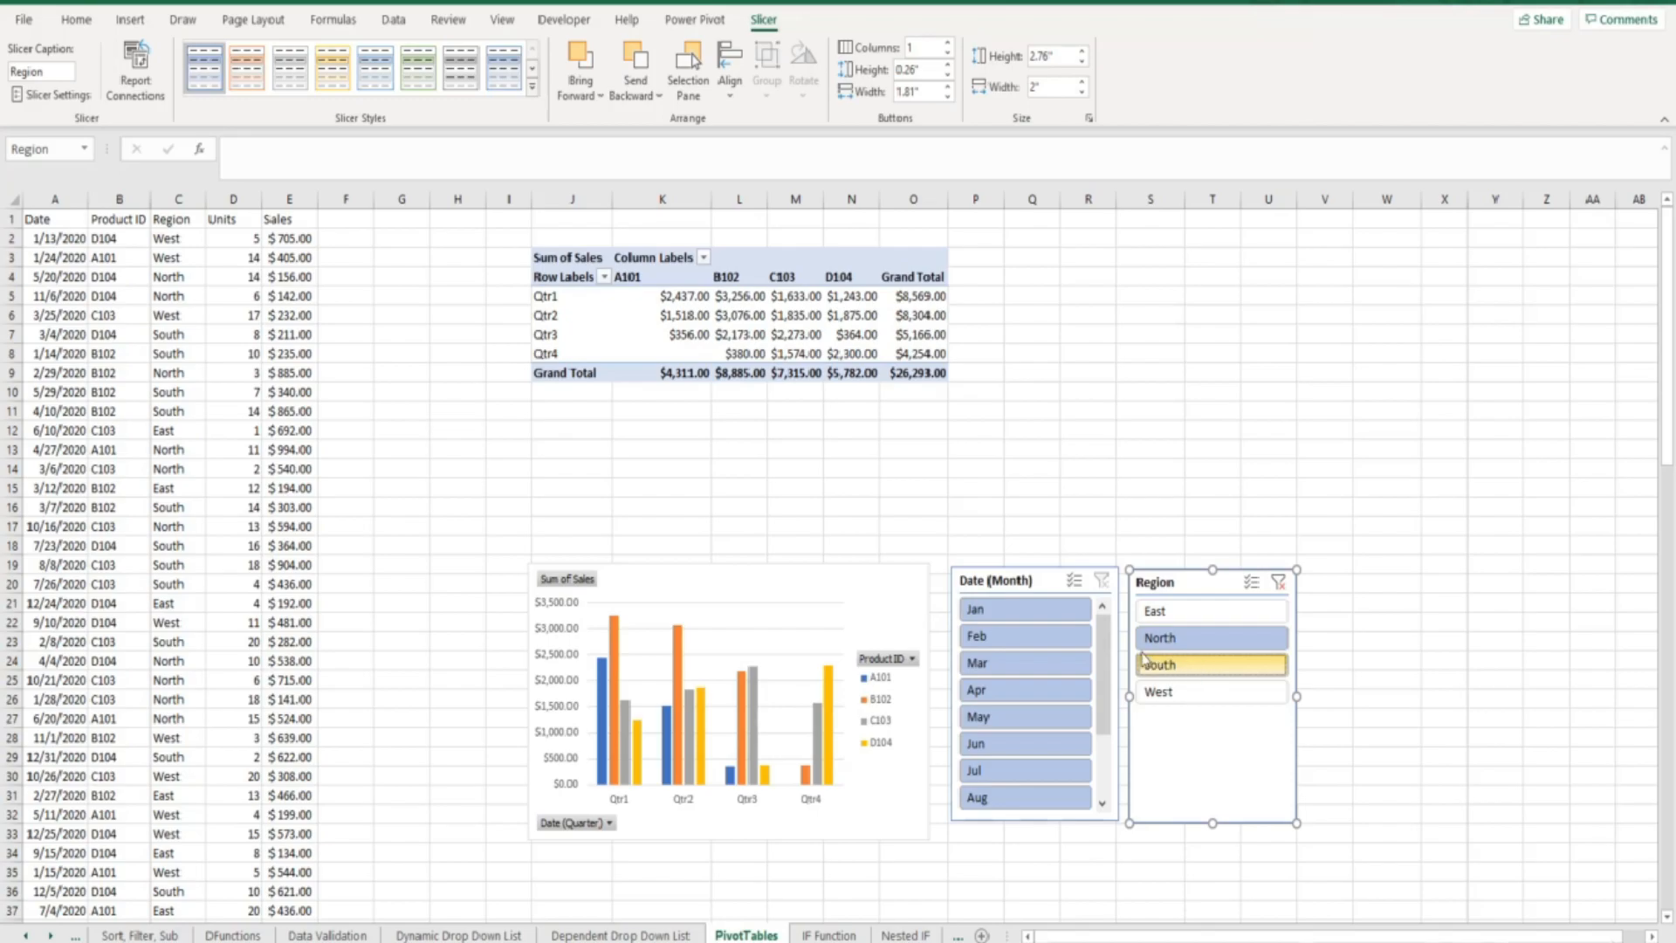
{"action": "left_click", "coordinate": [1078, 616]}
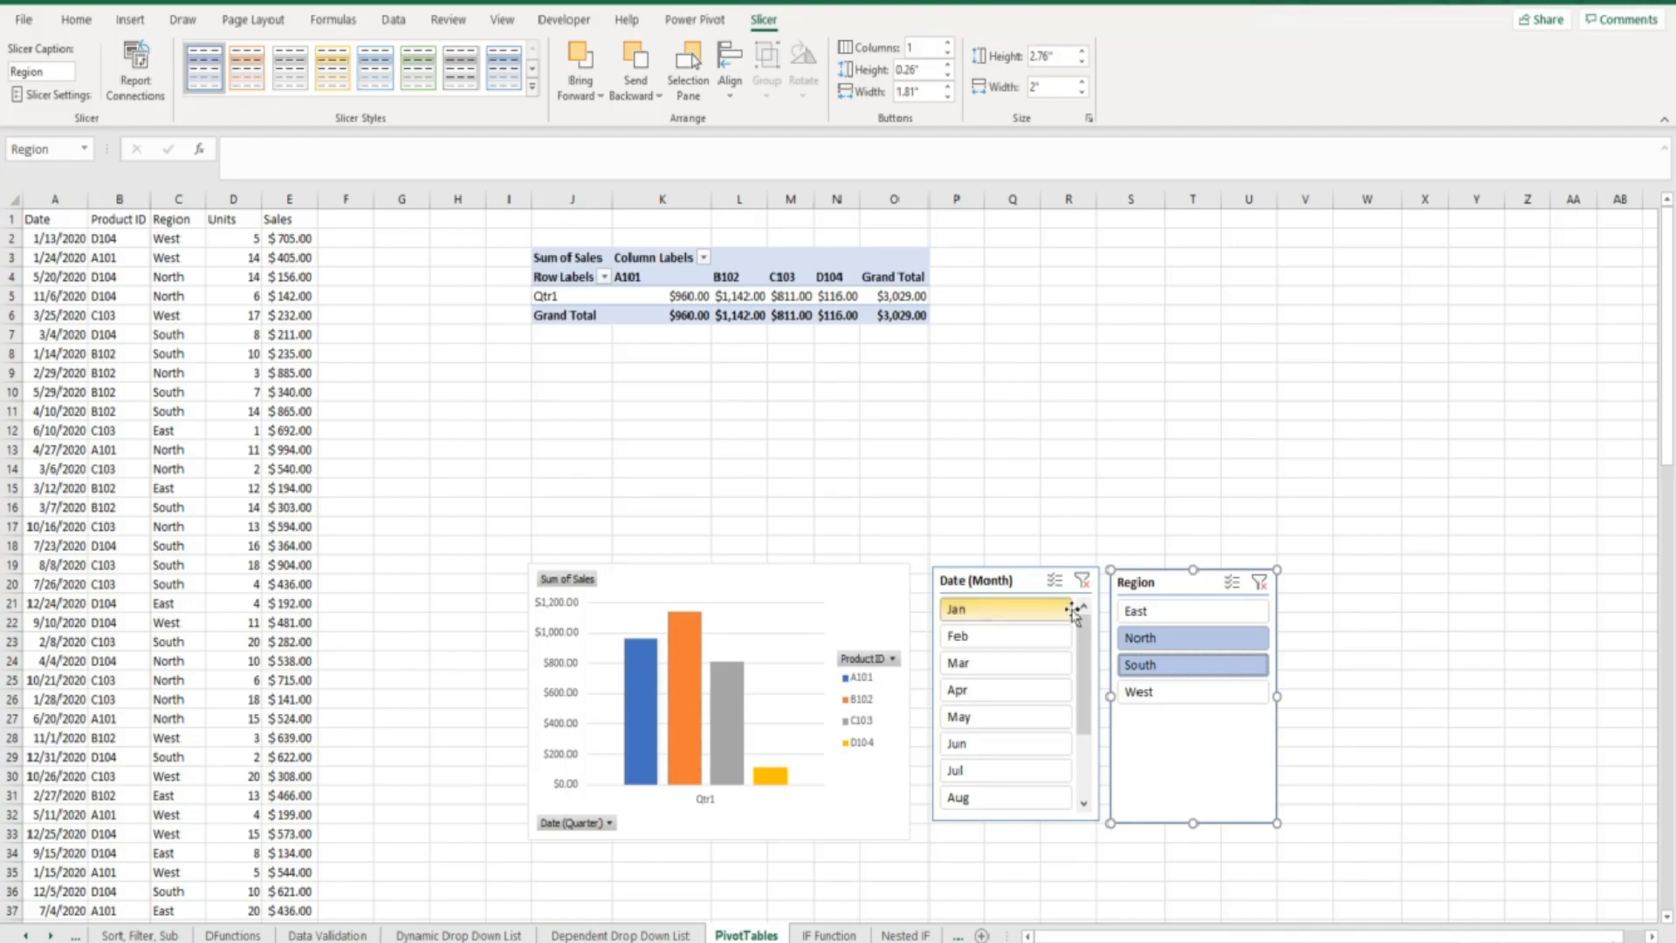
{"action": "left_click_drag", "start_coordinate": [1070, 622], "coordinate": [1044, 667]}
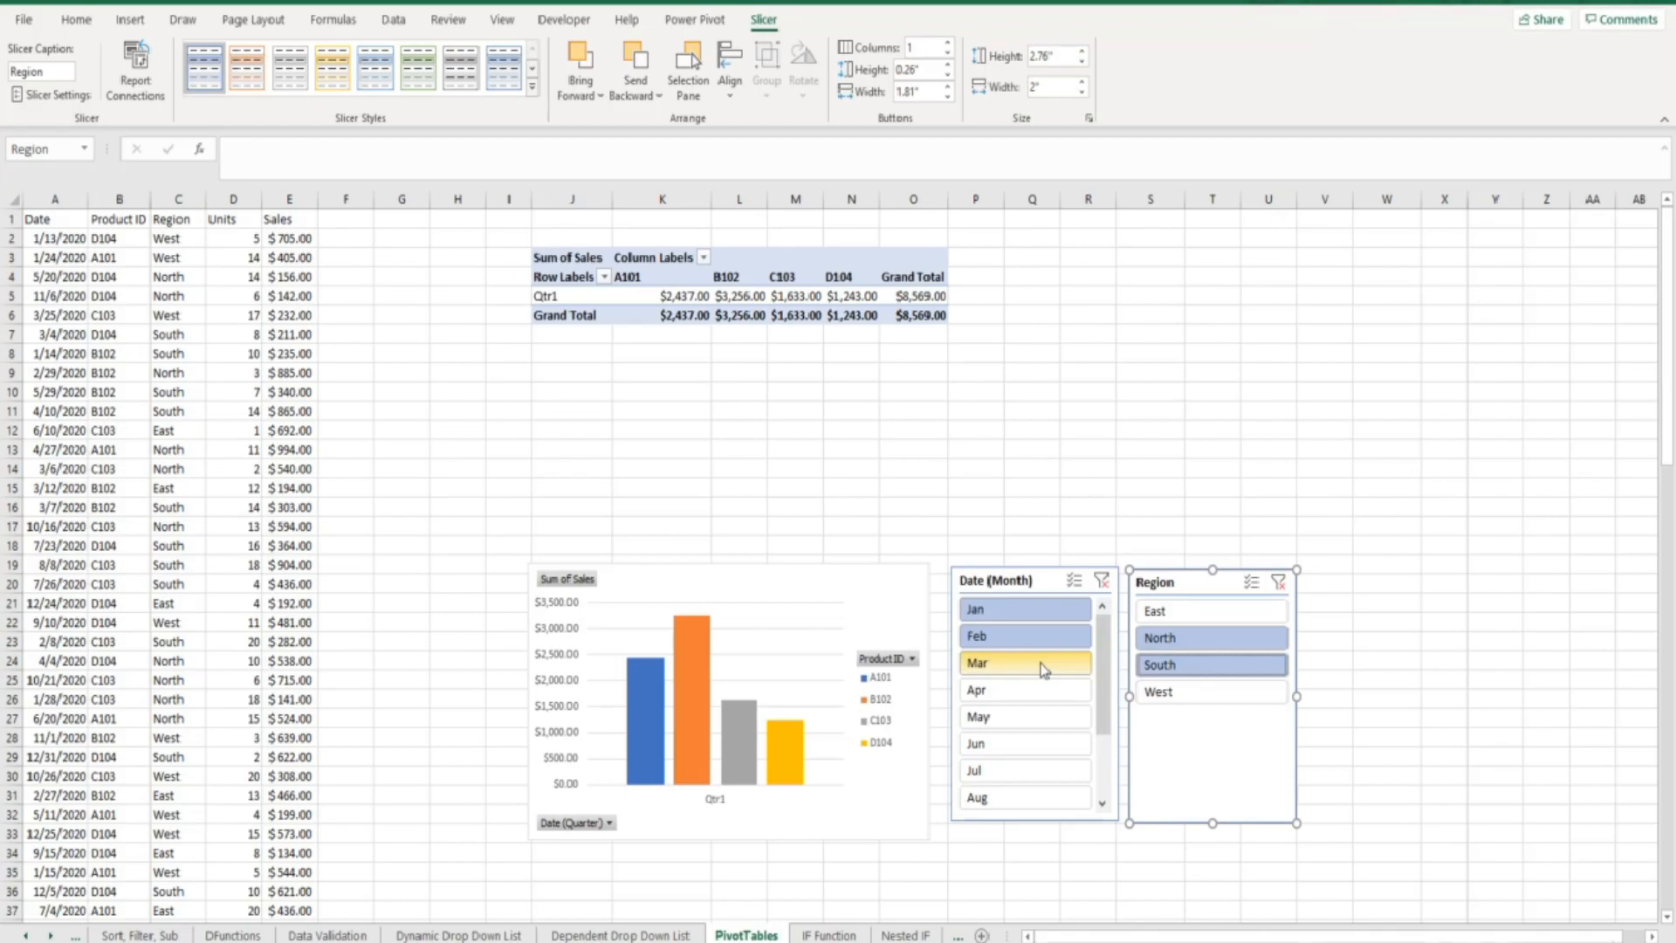
Step: Extend the Date (Month) slicer selection to Jun, and clear the filters from both the Date (Month) and Region slicers
{"action": "left_click_drag", "start_coordinate": [1045, 669], "coordinate": [1029, 751]}
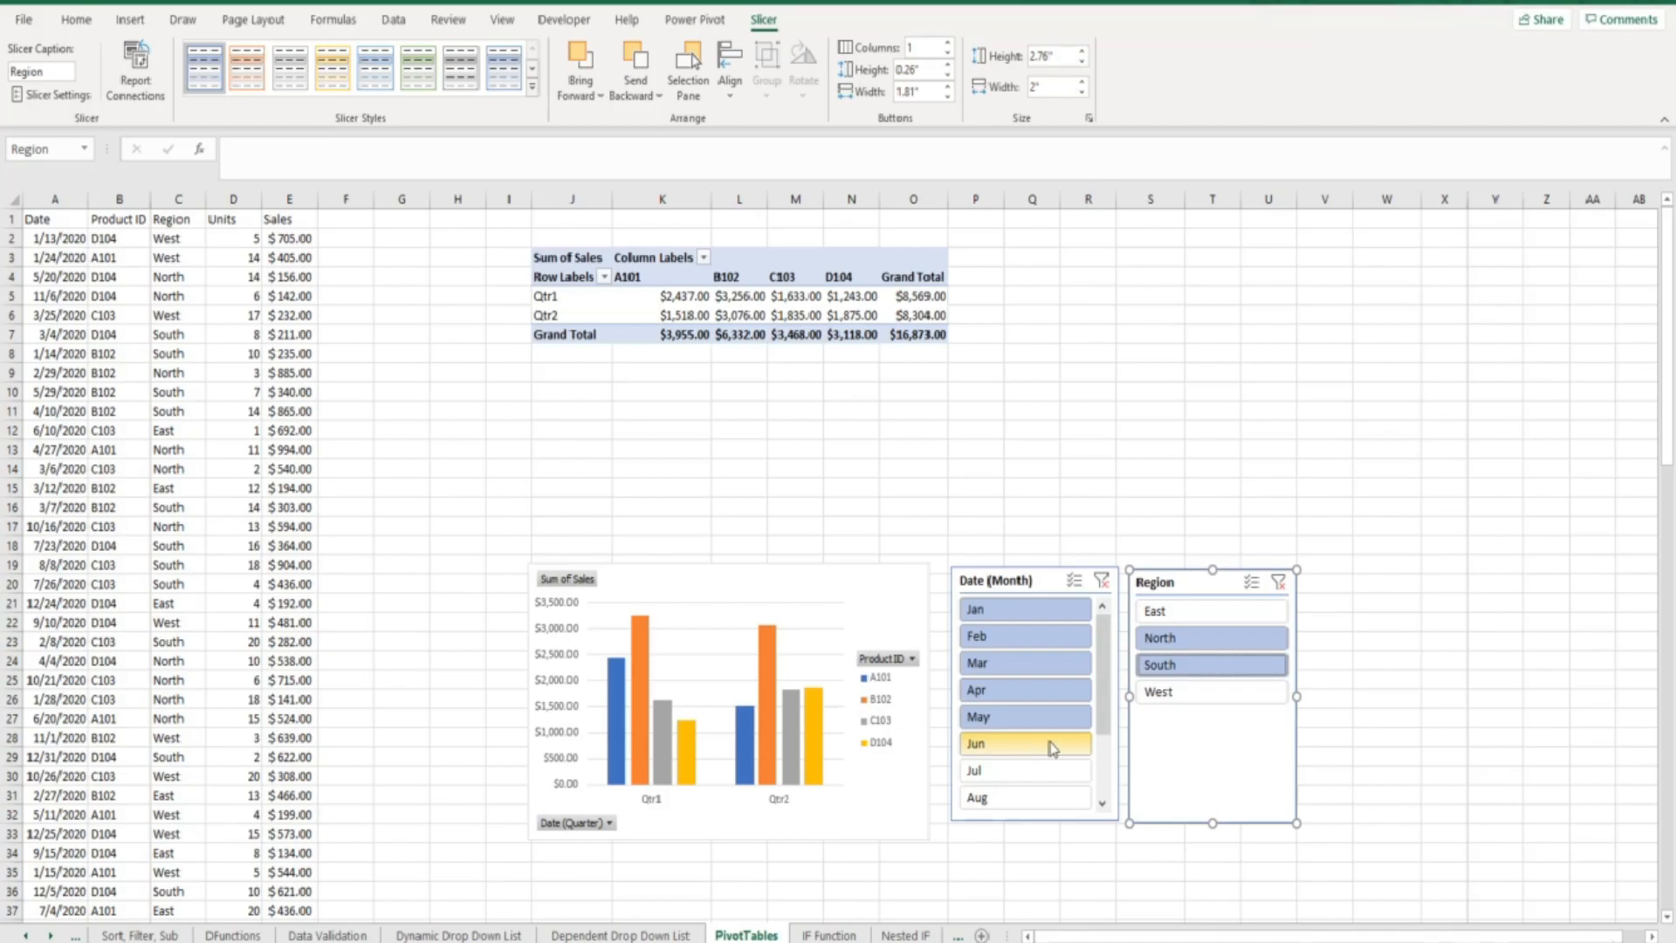
{"action": "left_click", "coordinate": [1102, 583]}
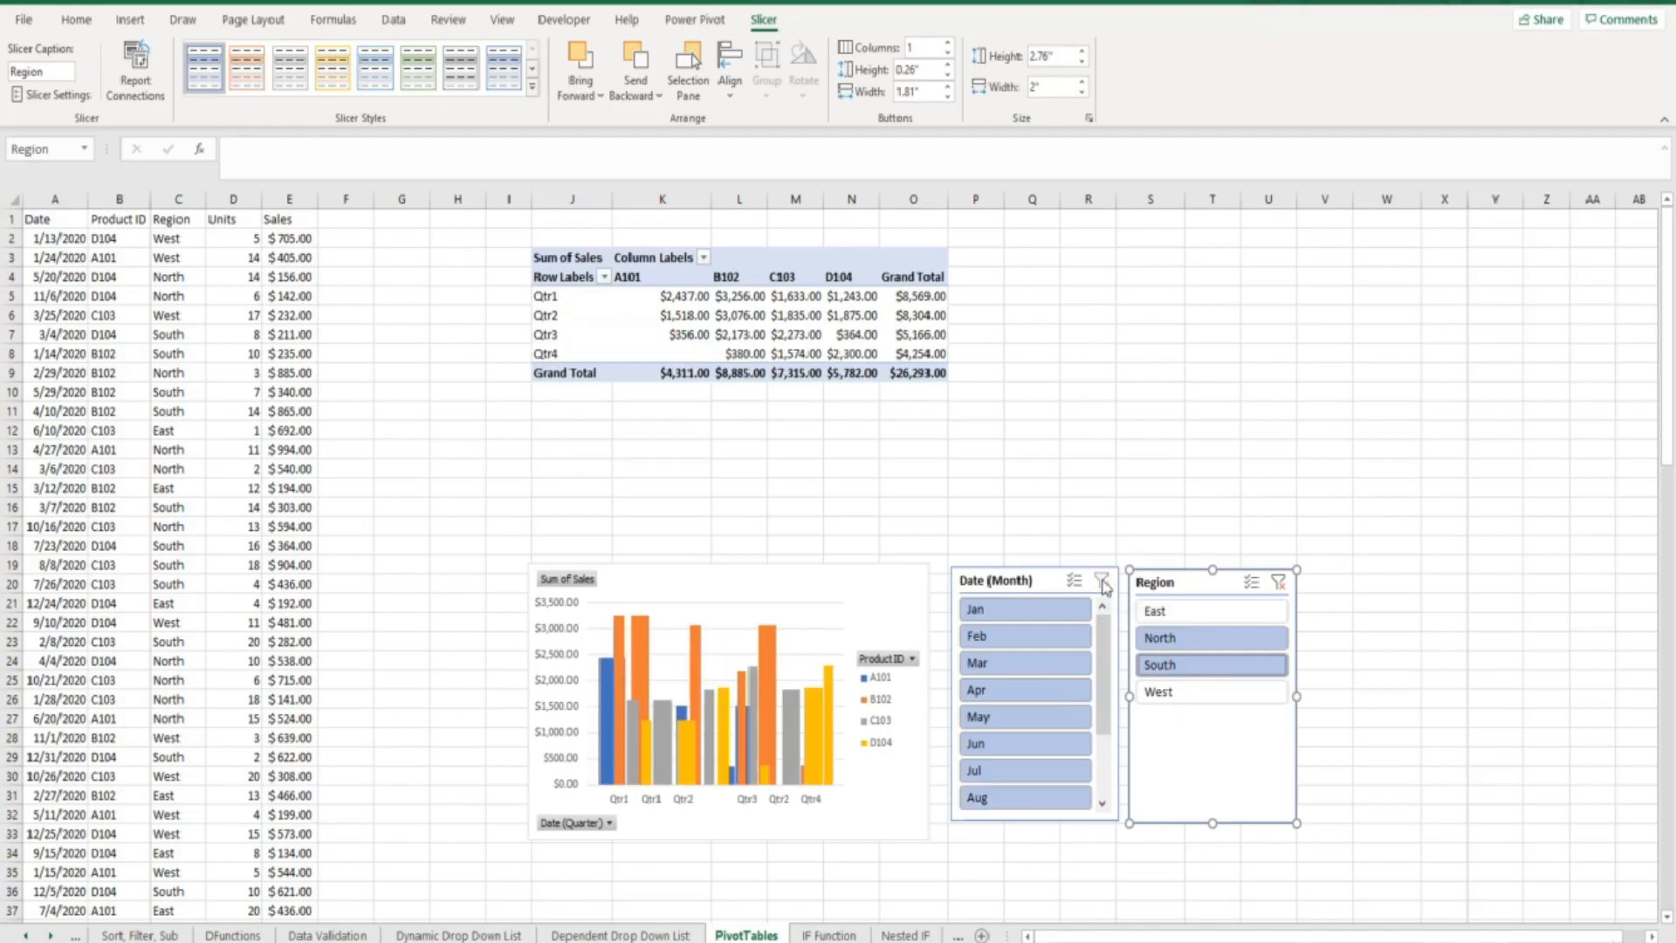
{"action": "left_click", "coordinate": [1279, 582]}
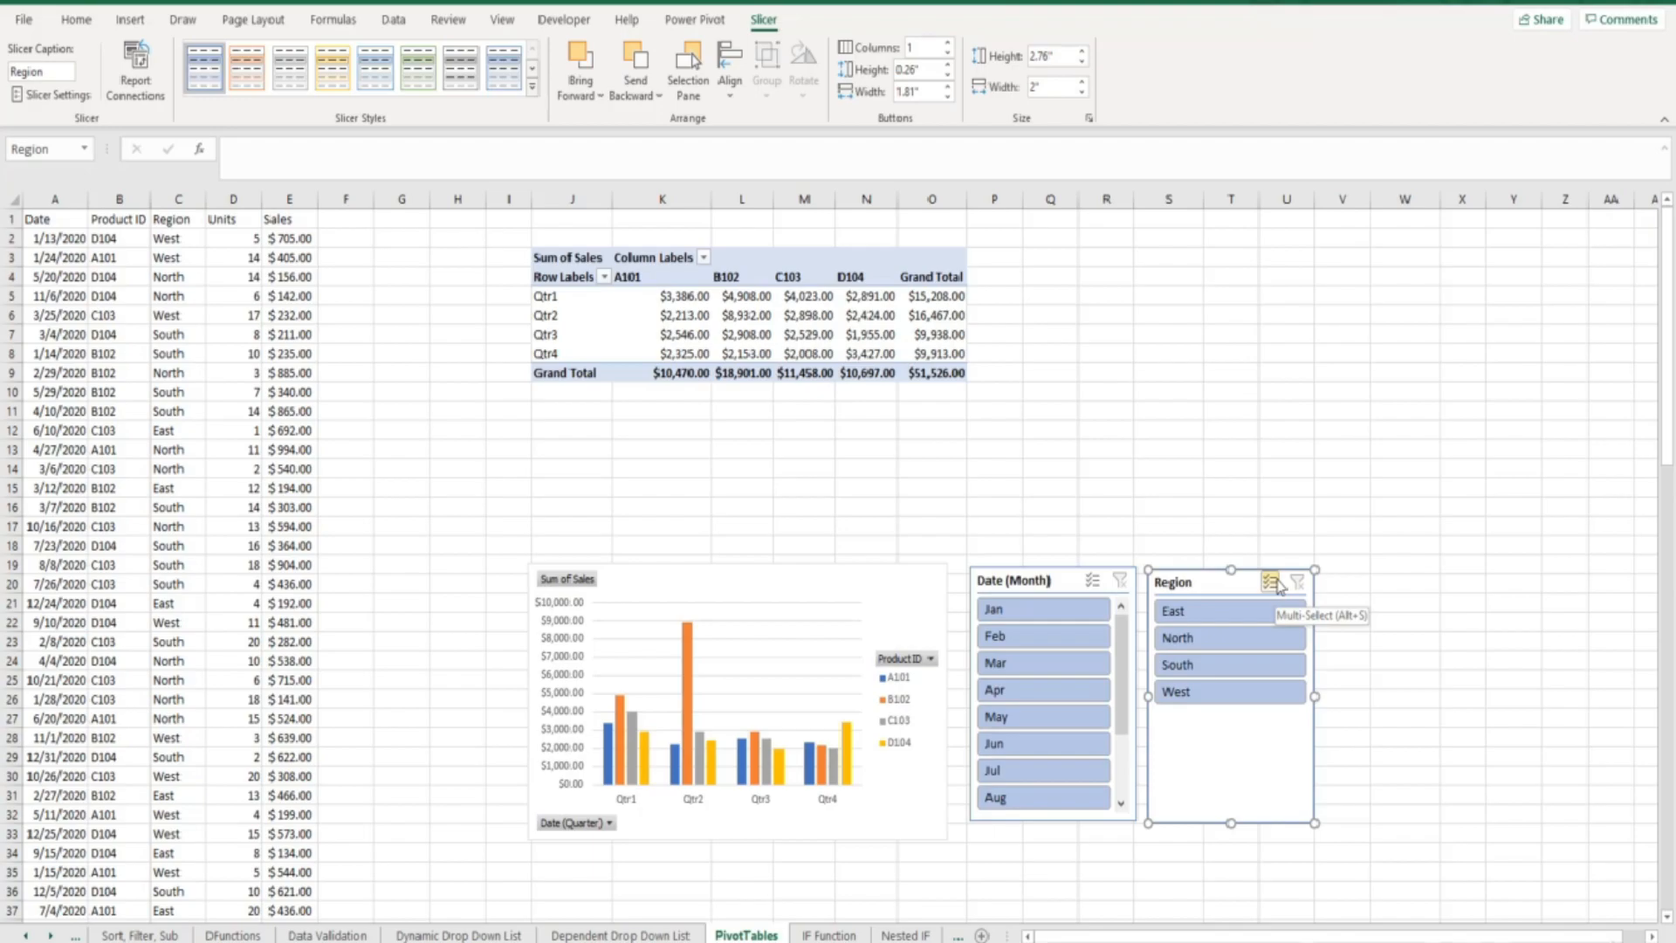
Step: Shorten the Region slicer to a height of 1.64" so it ends just below West, and apply the blue Dark slicer style
{"action": "left_click_drag", "start_coordinate": [1233, 823], "coordinate": [1235, 720]}
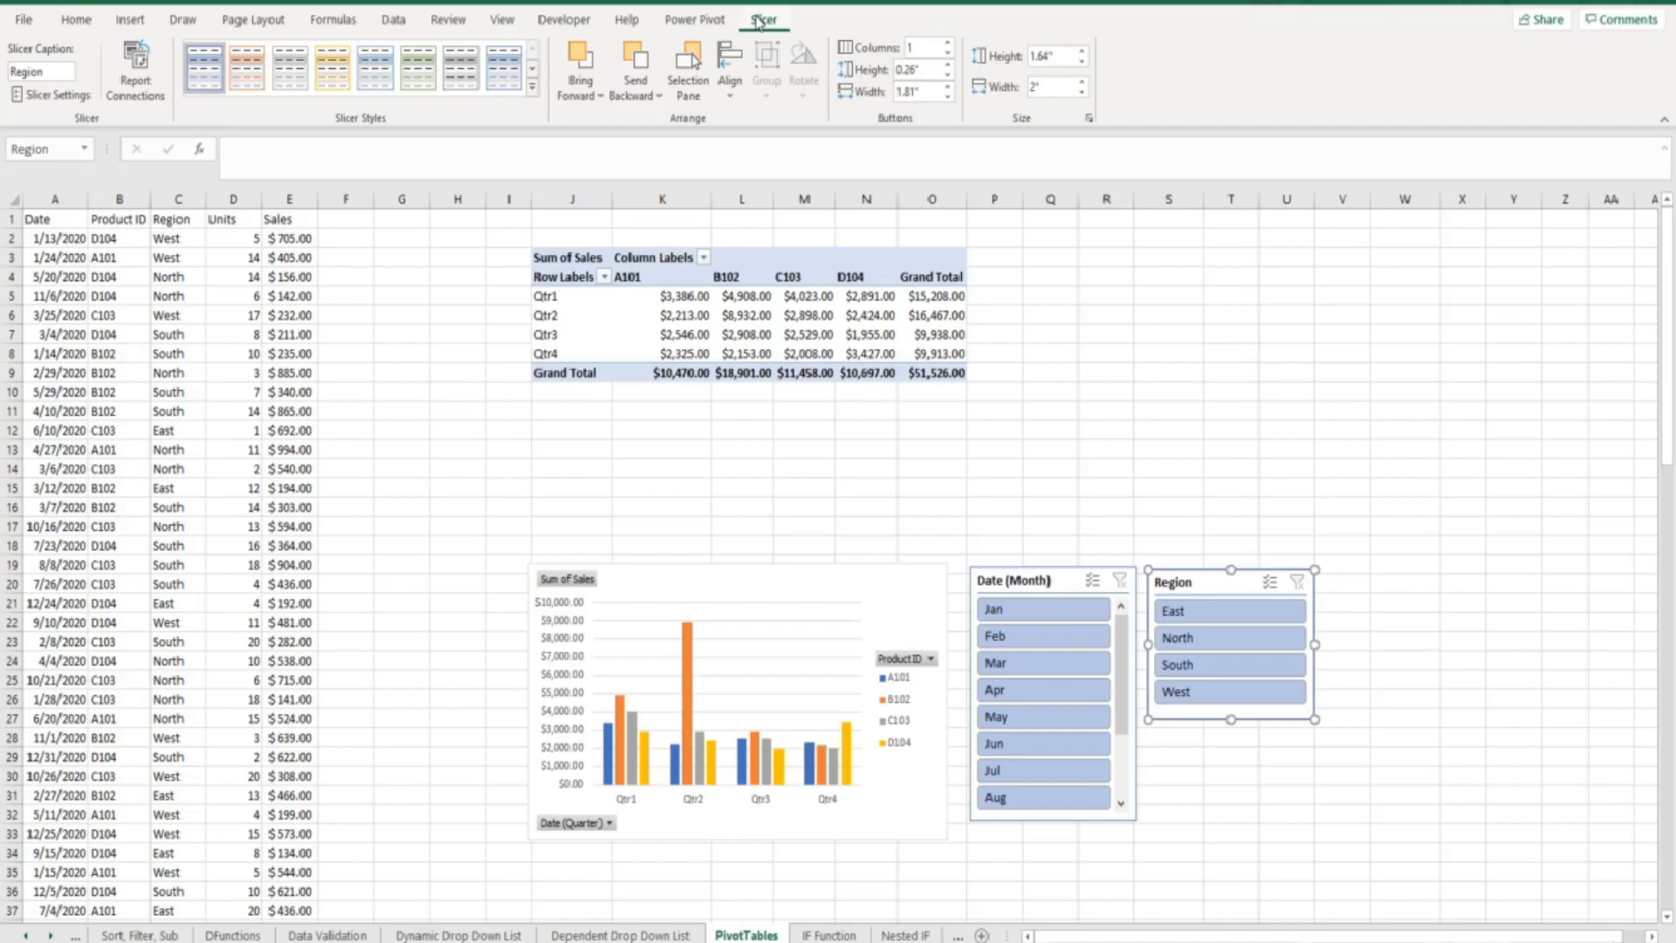
{"action": "left_click", "coordinate": [531, 87]}
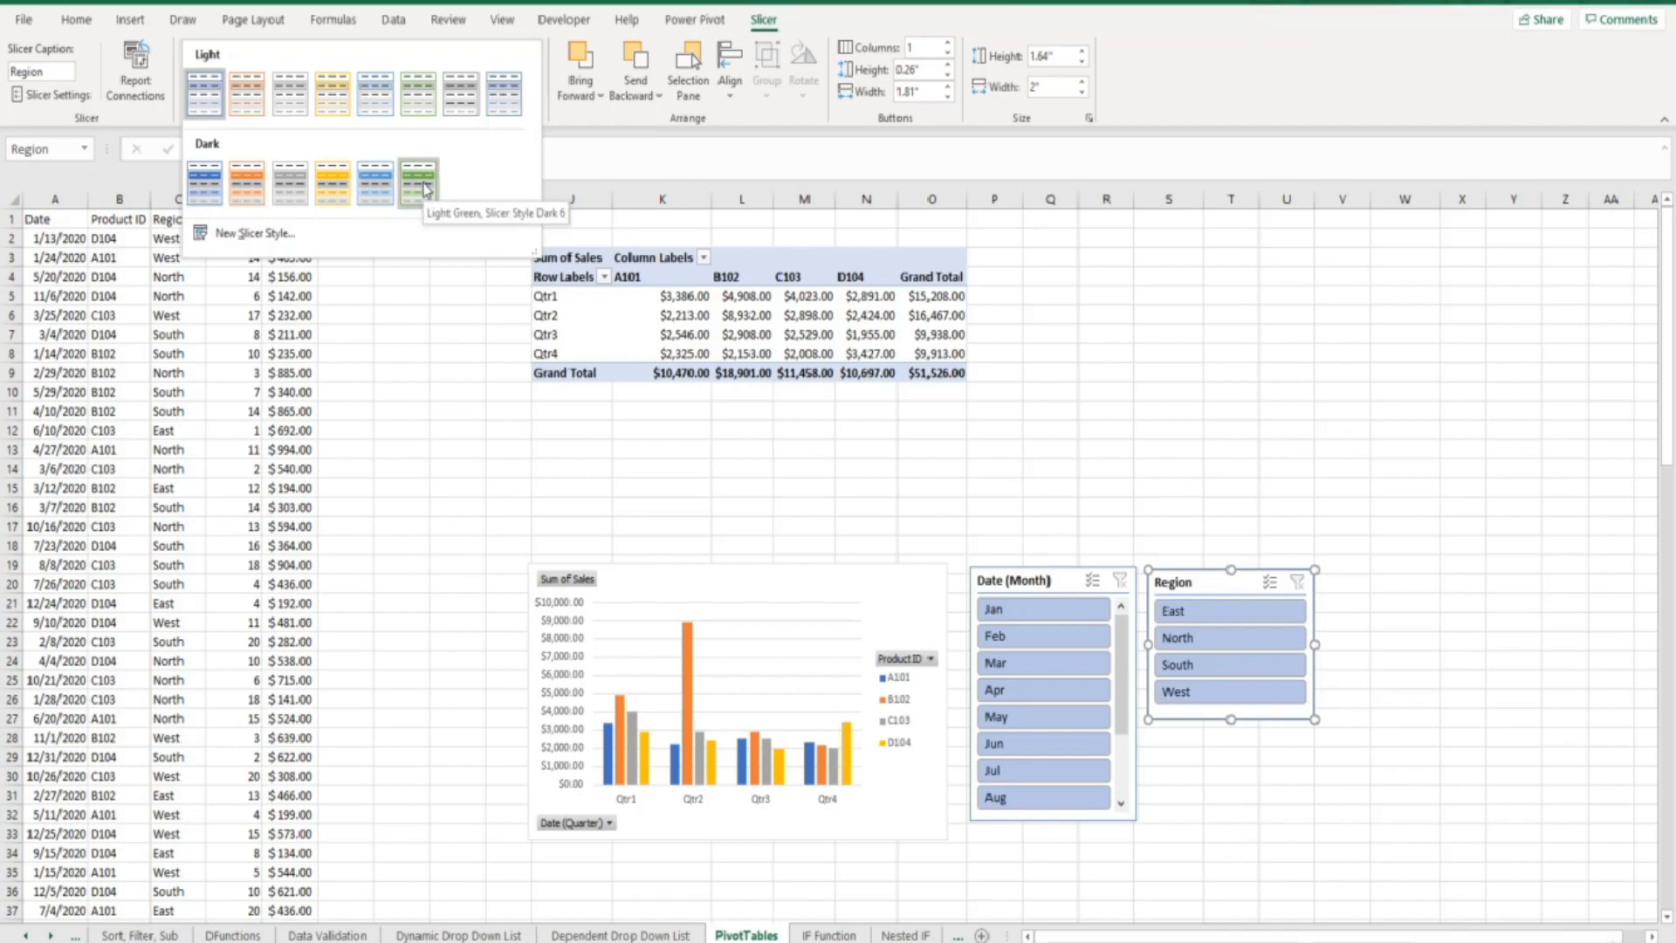
{"action": "left_click", "coordinate": [205, 184]}
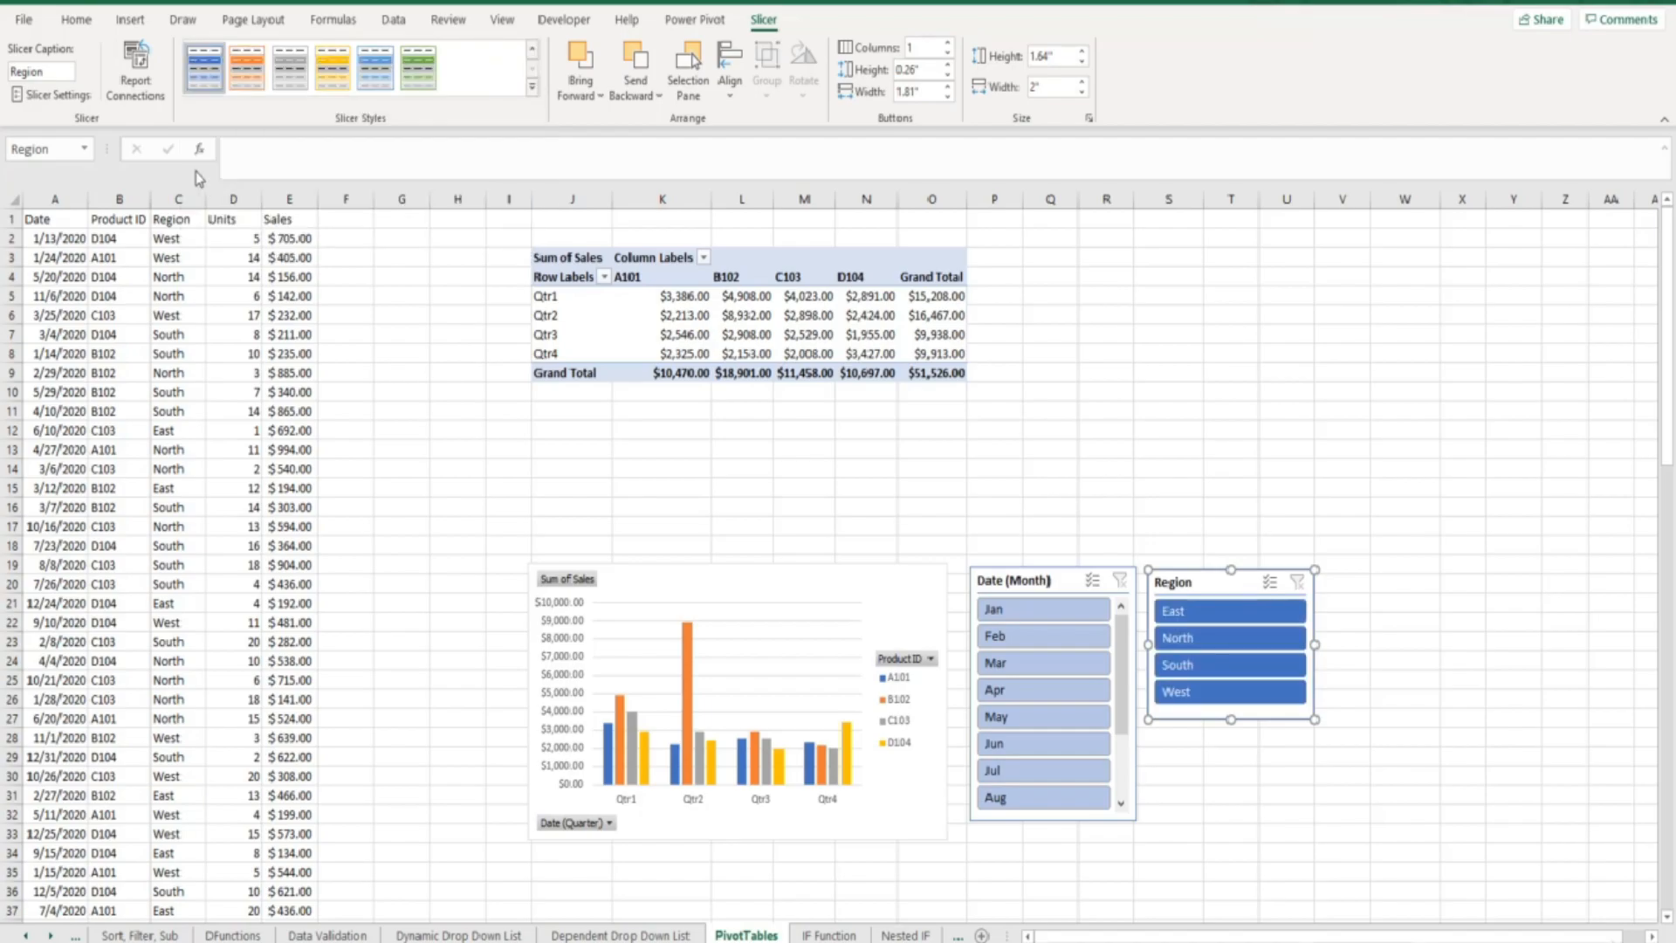